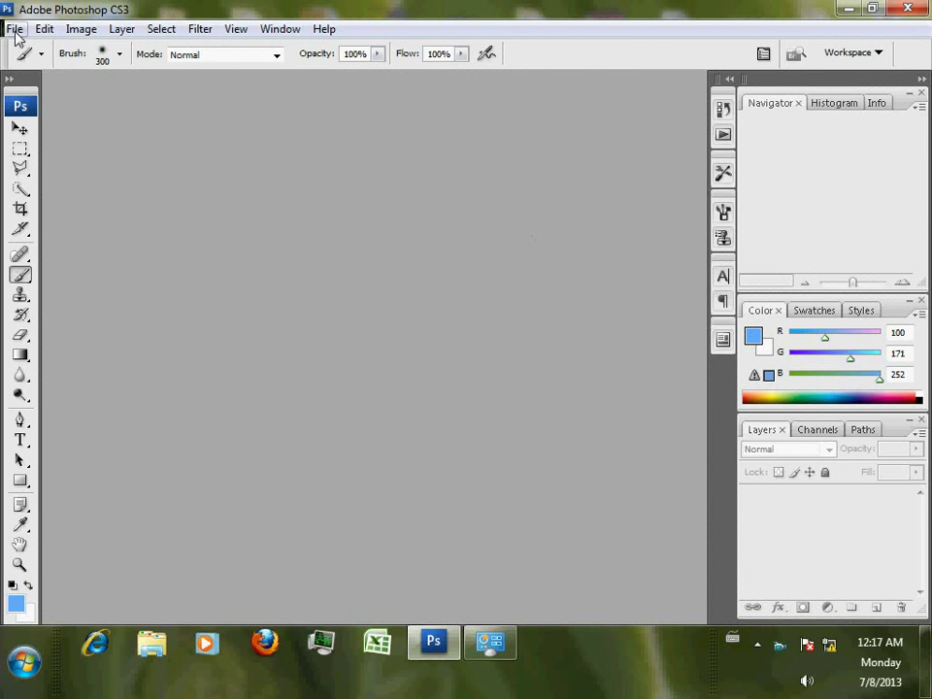
# Step: Open 8.psd from the training data folder
pyautogui.click(33, 65)
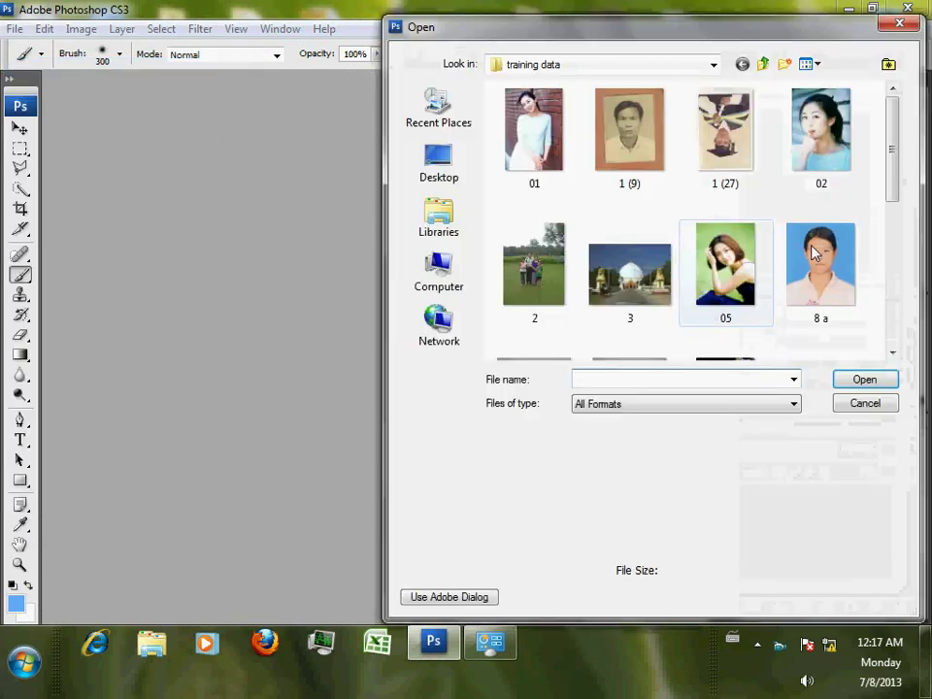
pyautogui.moveTo(896, 197); pyautogui.dragTo(907, 353)
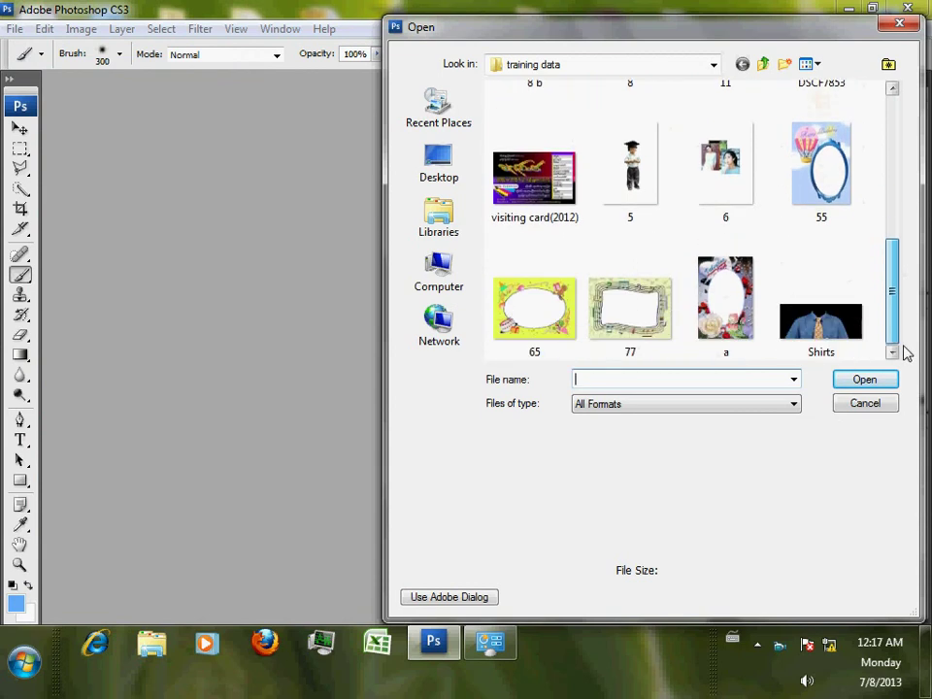
pyautogui.moveTo(903, 278)
pyautogui.mouseDown()
pyautogui.moveTo(894, 208)
pyautogui.moveTo(895, 277)
pyautogui.mouseUp()
pyautogui.click(622, 190)
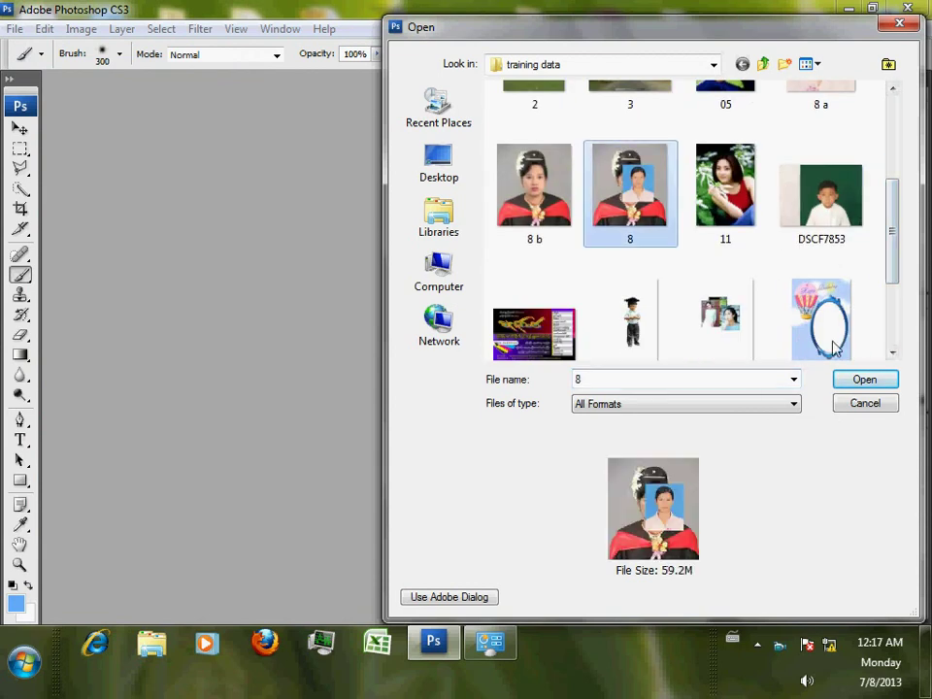
pyautogui.click(859, 380)
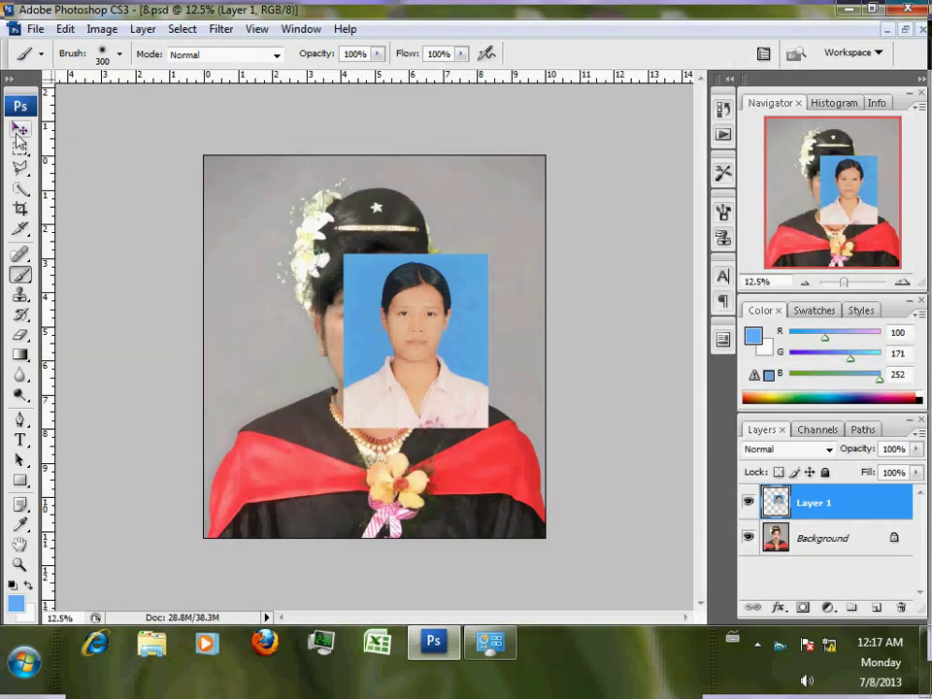
# Step: Move Layer 1's passport photo onto the graduation portrait with the Move tool
pyautogui.click(20, 128)
pyautogui.moveTo(444, 321)
pyautogui.mouseDown()
pyautogui.moveTo(469, 324)
pyautogui.moveTo(510, 275)
pyautogui.mouseUp()
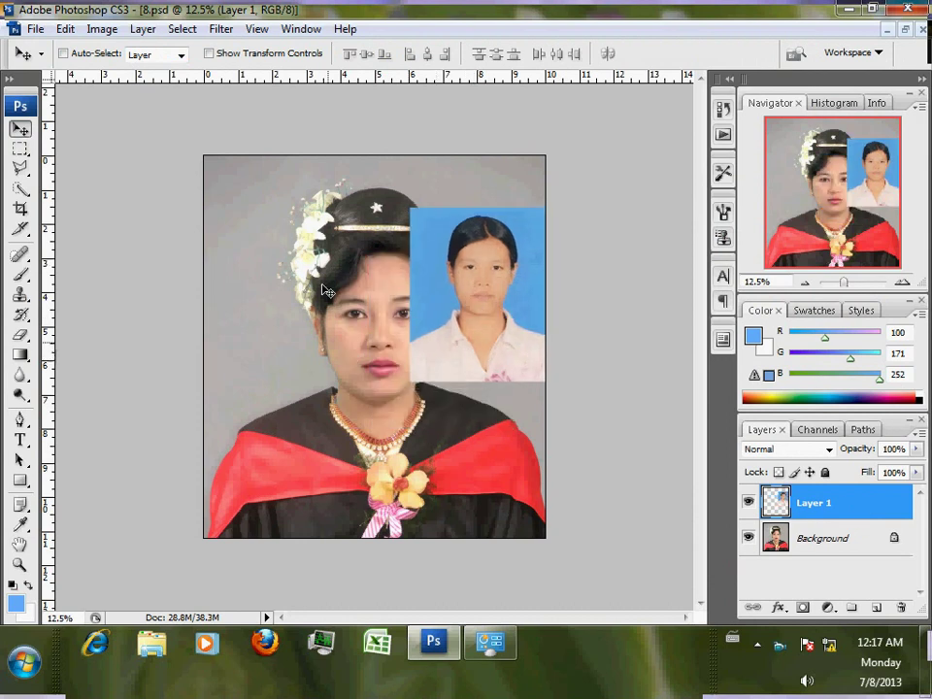
pyautogui.moveTo(479, 375)
pyautogui.mouseDown()
pyautogui.moveTo(370, 370)
pyautogui.moveTo(509, 336)
pyautogui.mouseUp()
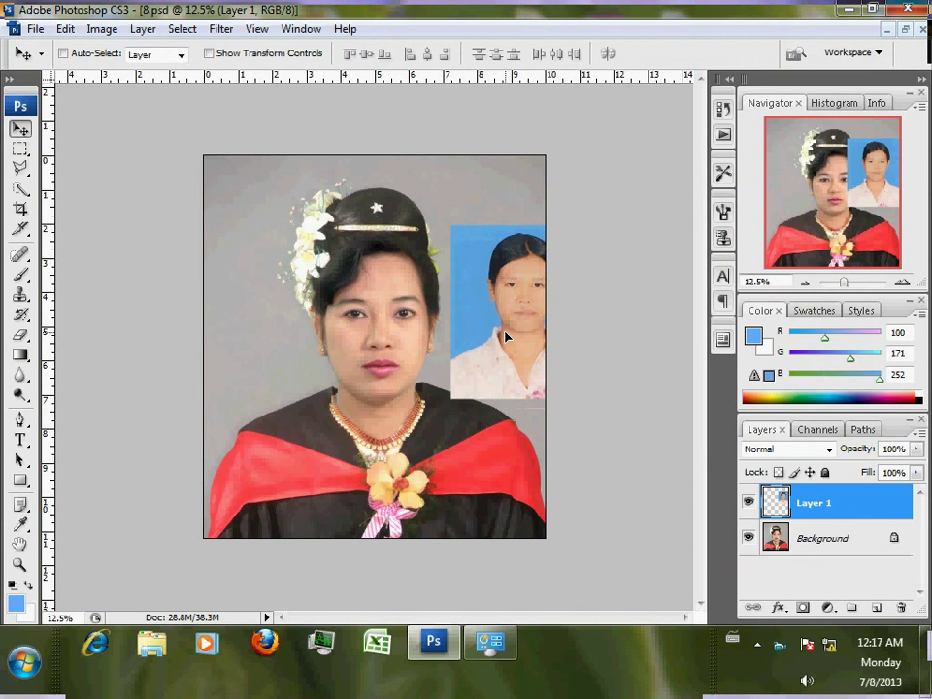
pyautogui.moveTo(503, 335); pyautogui.dragTo(495, 332)
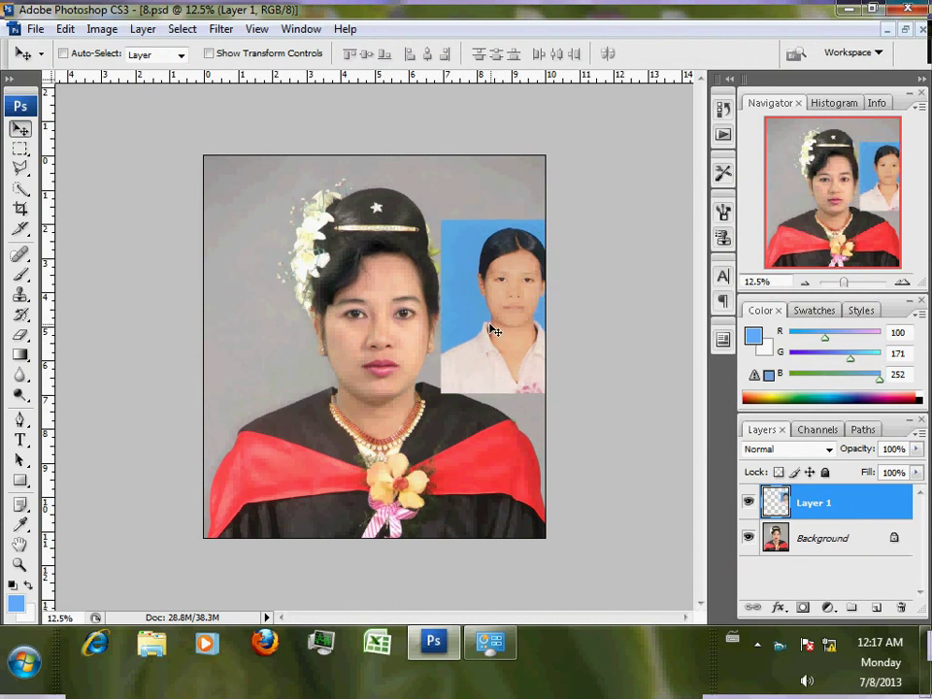
pyautogui.moveTo(487, 349); pyautogui.dragTo(488, 368)
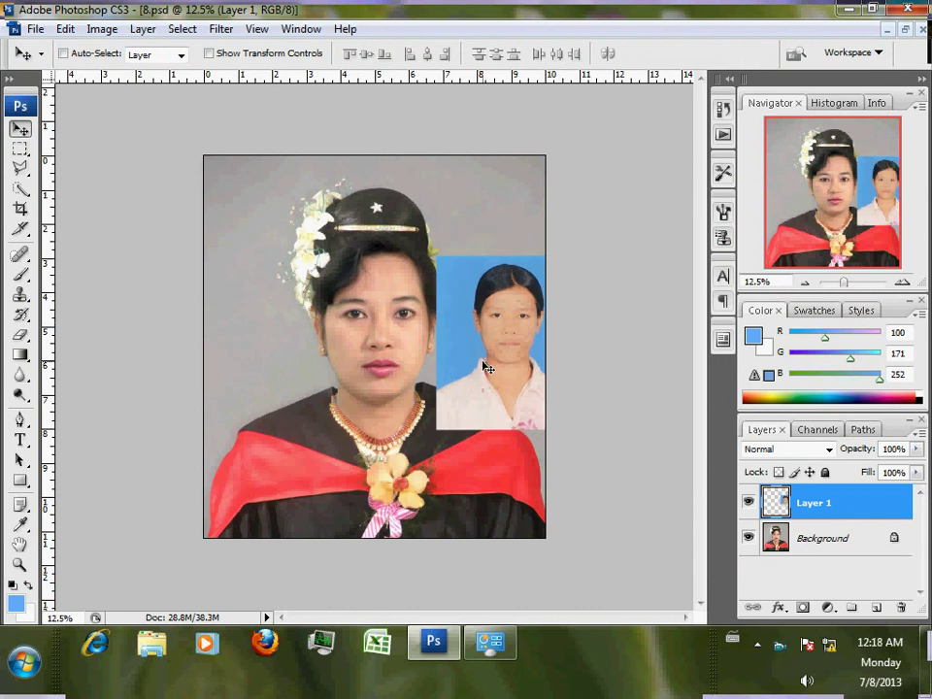
# Step: Enlarge the passport photo to about 148% and place it over the portrait's face
pyautogui.hotkey('ctrl', 't')
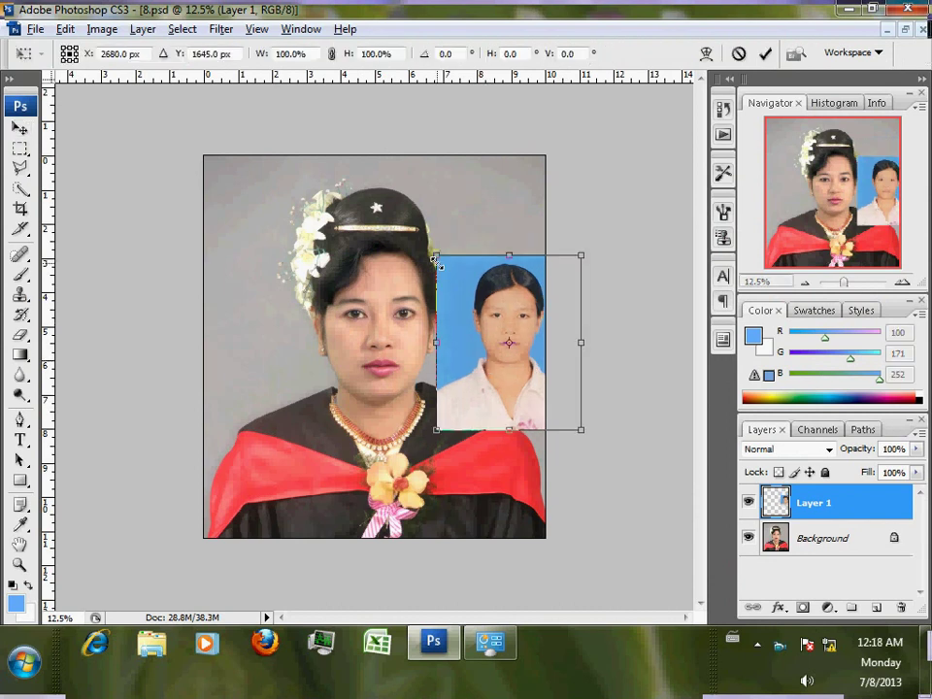
pyautogui.moveTo(436, 258); pyautogui.dragTo(393, 231)
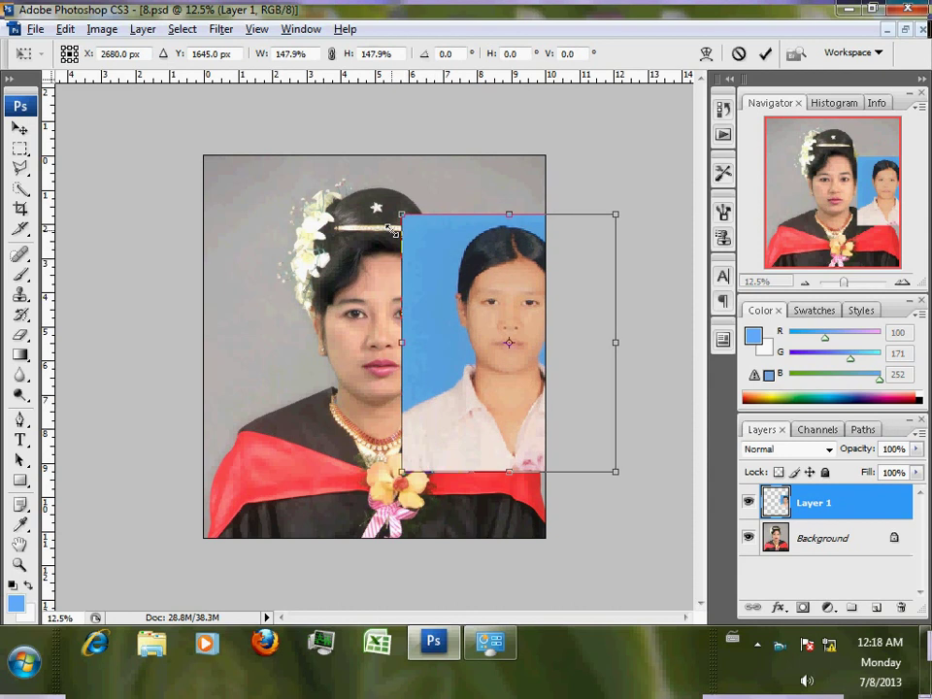
pyautogui.press('Return')
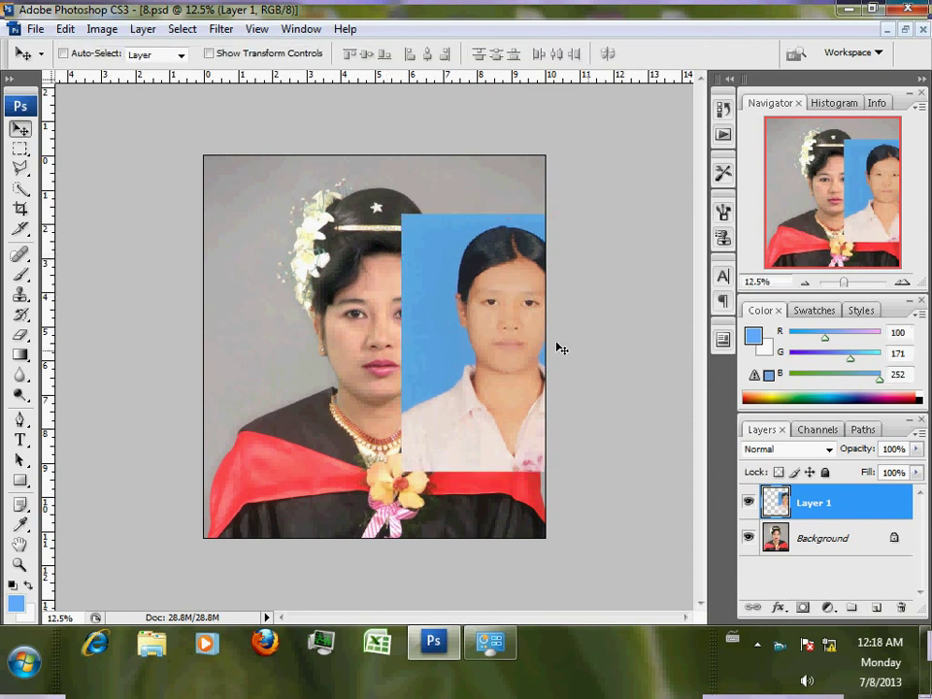
pyautogui.moveTo(561, 348); pyautogui.dragTo(408, 368)
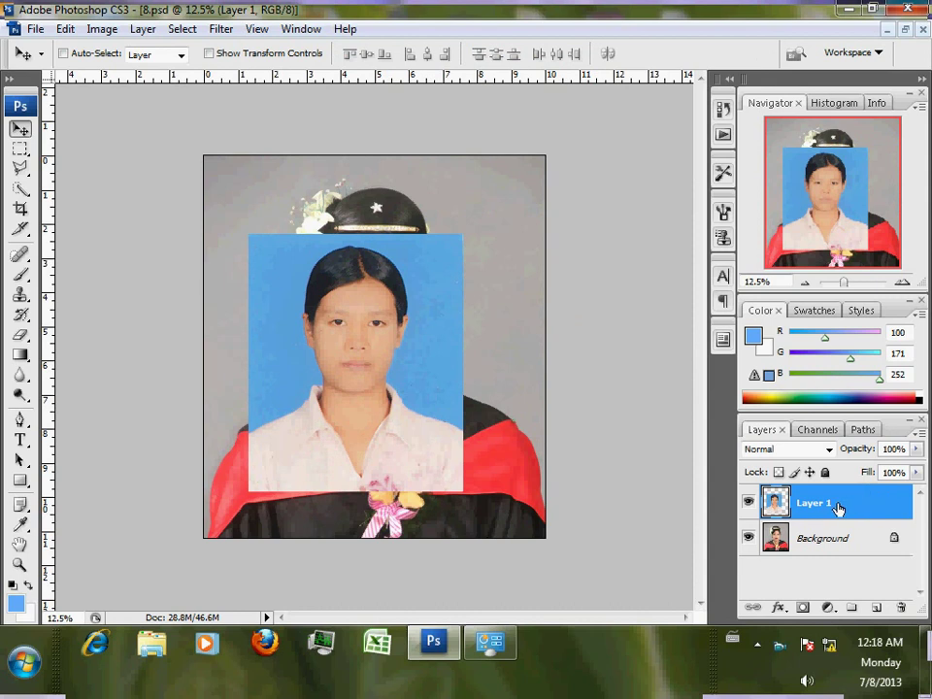
# Step: Lower Layer 1 to 67% opacity and scale the photo to 115.8%
pyautogui.moveTo(867, 454)
pyautogui.mouseDown()
pyautogui.moveTo(830, 455)
pyautogui.moveTo(840, 447)
pyautogui.mouseUp()
pyautogui.moveTo(447, 462); pyautogui.dragTo(469, 467)
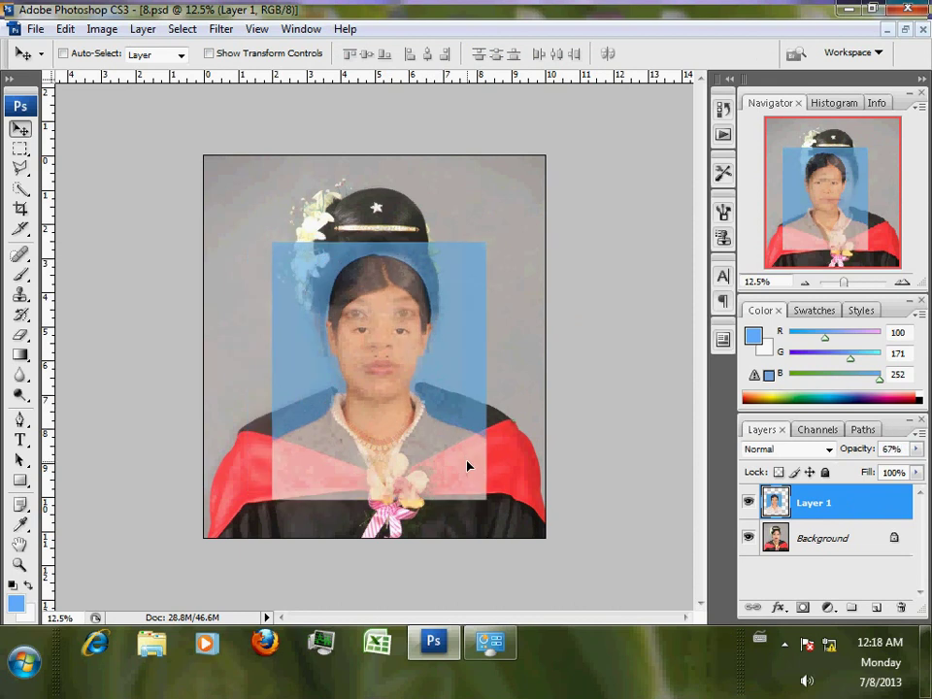
pyautogui.hotkey('ctrl', 't')
pyautogui.moveTo(493, 264); pyautogui.dragTo(514, 233)
pyautogui.moveTo(462, 339); pyautogui.dragTo(459, 335)
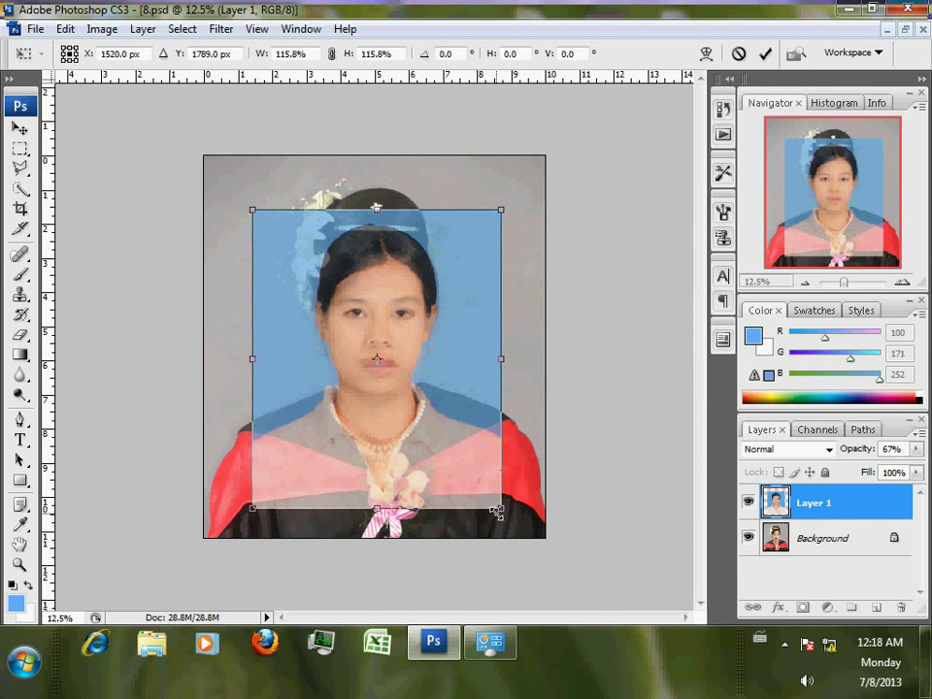
# Step: Align the photo's face with the portrait's face and commit the transform
pyautogui.moveTo(377, 507); pyautogui.dragTo(387, 485)
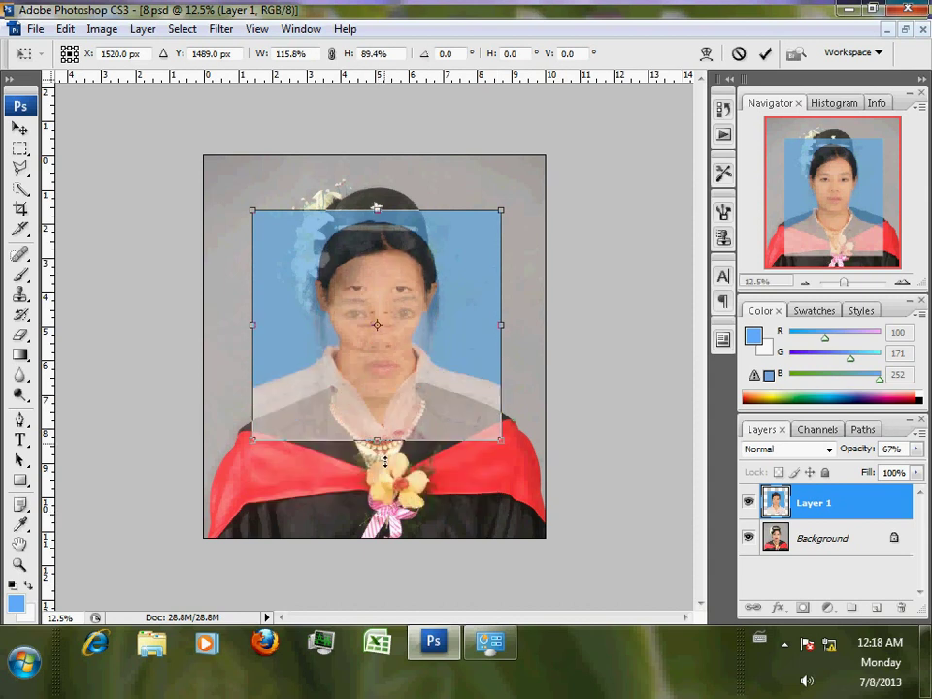
pyautogui.hotkey('ctrl', 'z')
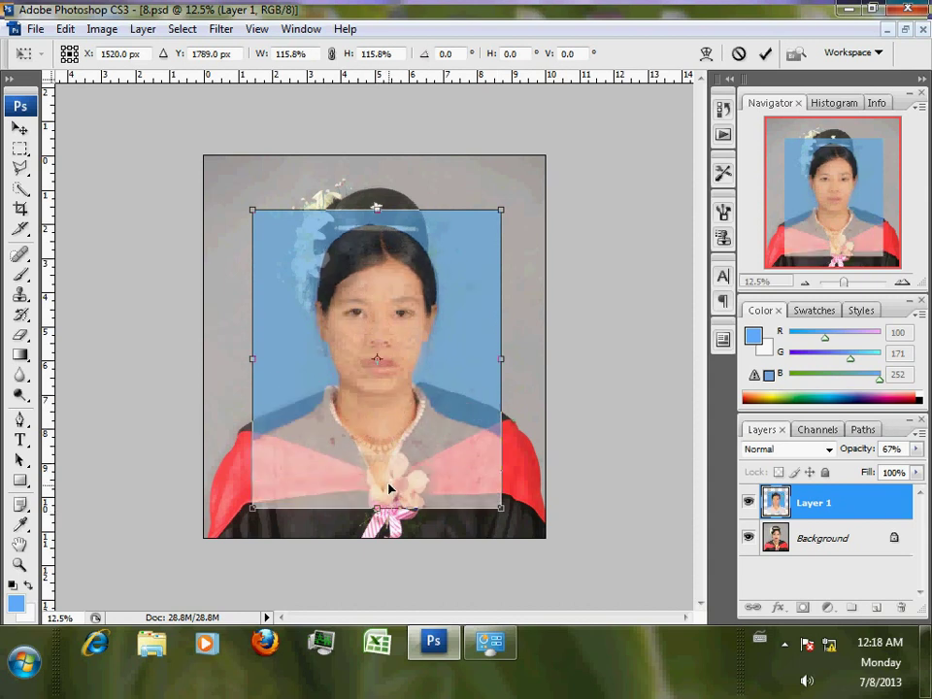
pyautogui.moveTo(414, 413); pyautogui.dragTo(417, 417)
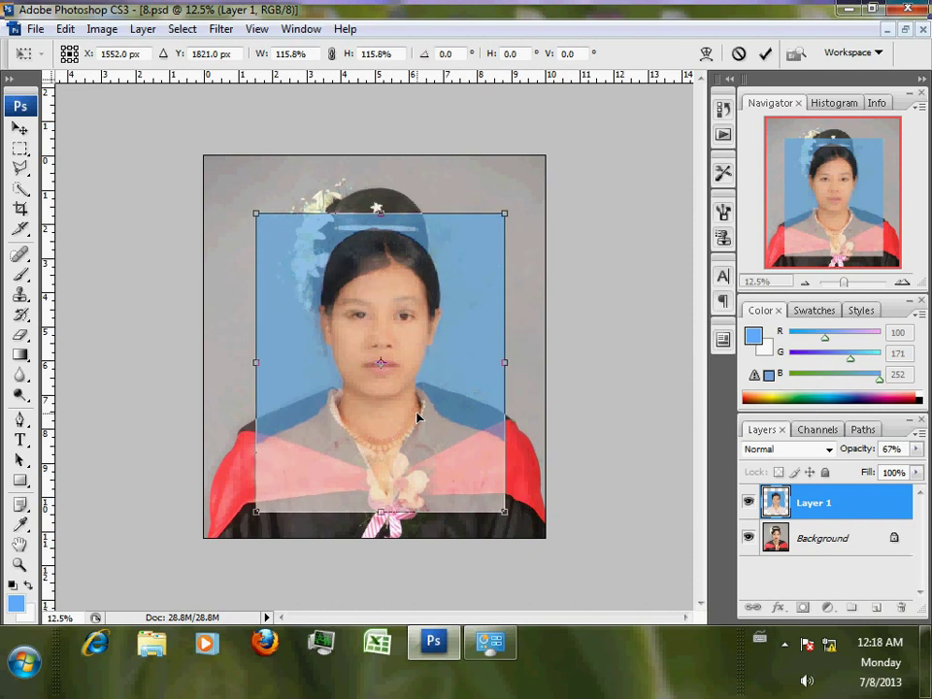
pyautogui.click(766, 54)
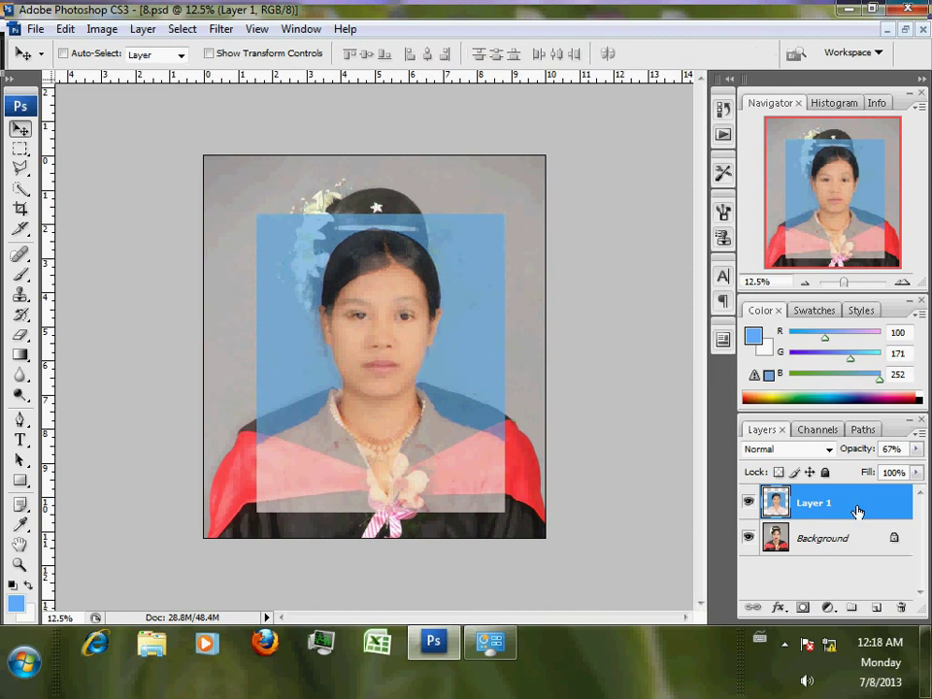
pyautogui.click(859, 450)
# Step: Restore Layer 1 to 100% opacity and hide it with an all-black layer mask
pyautogui.moveTo(858, 449); pyautogui.dragTo(928, 451)
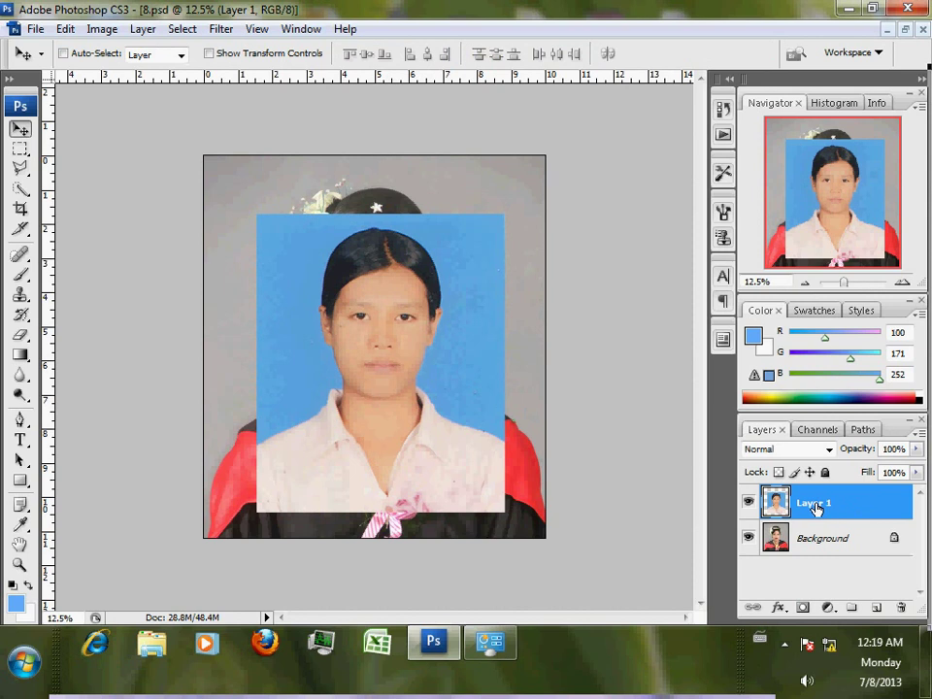
pyautogui.click(804, 610)
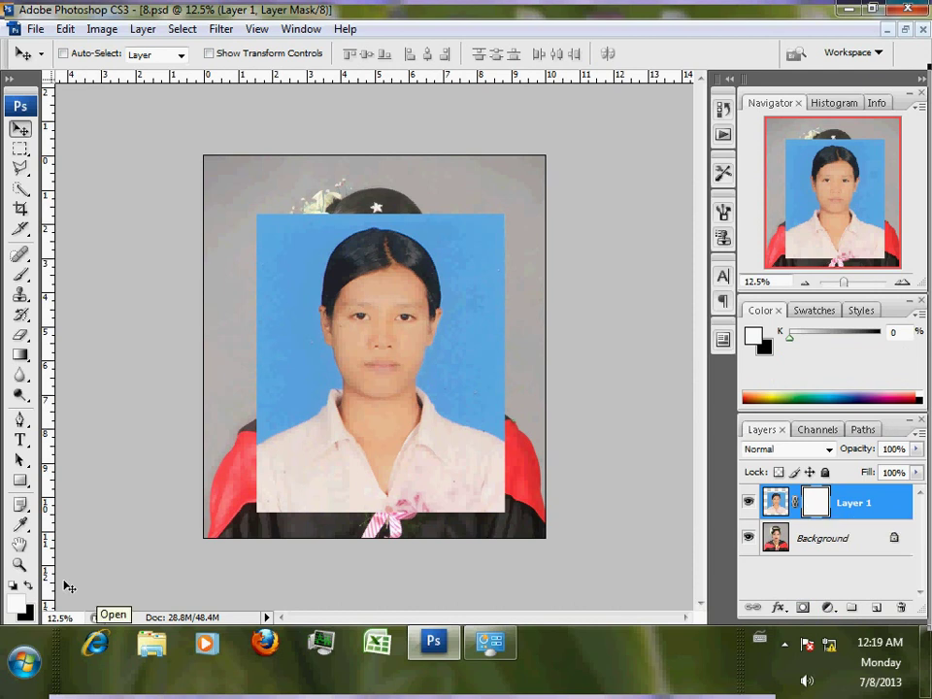
pyautogui.click(29, 585)
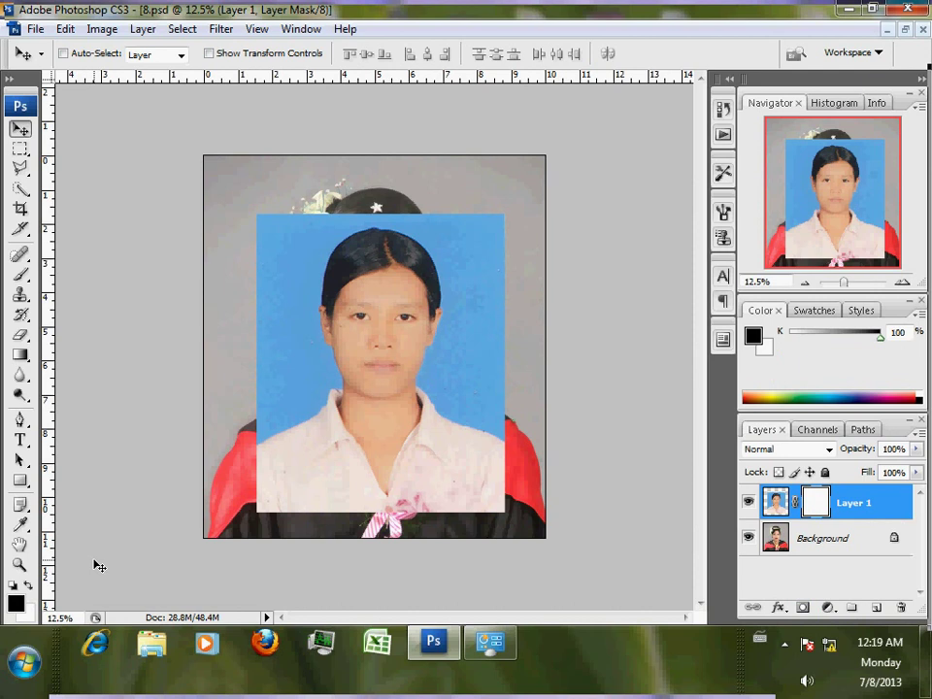
pyautogui.hotkey('alt', 'BackSpace')
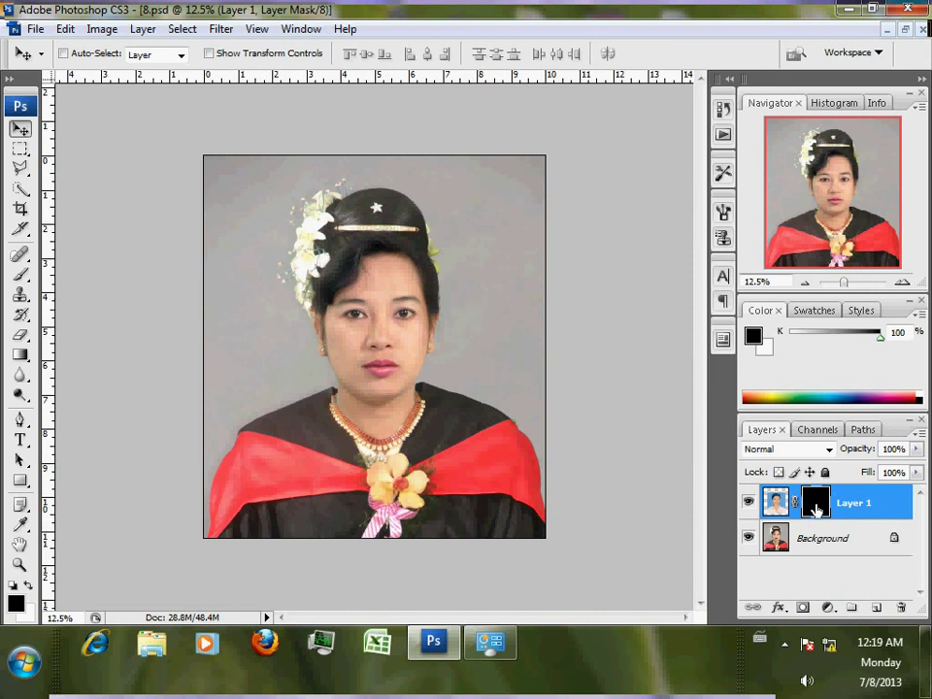
# Step: With a white brush, paint the passport face's eyes and lip area back through the mask
pyautogui.click(21, 276)
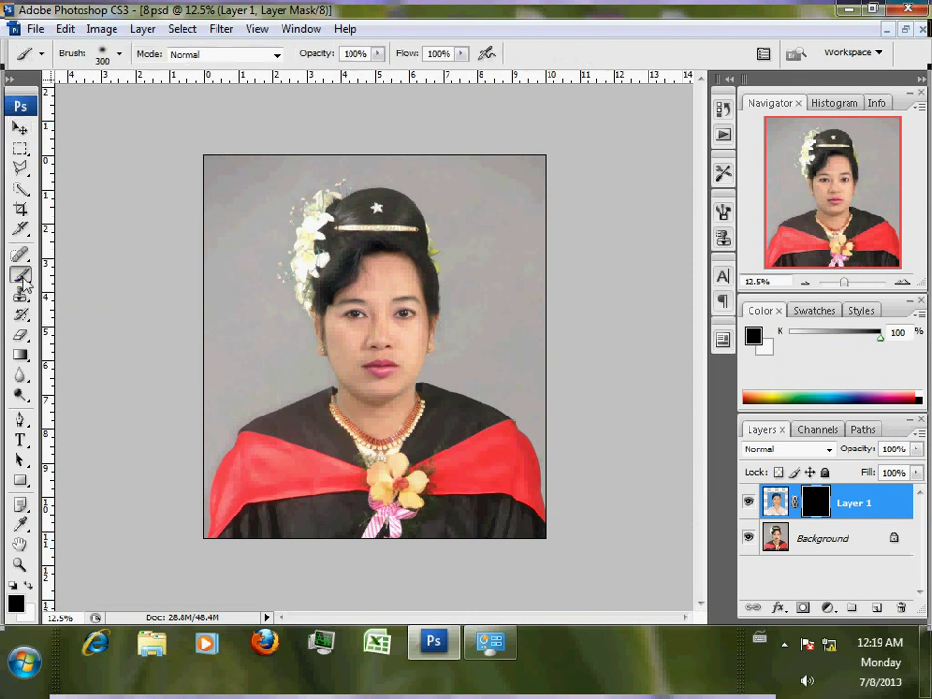
pyautogui.click(29, 585)
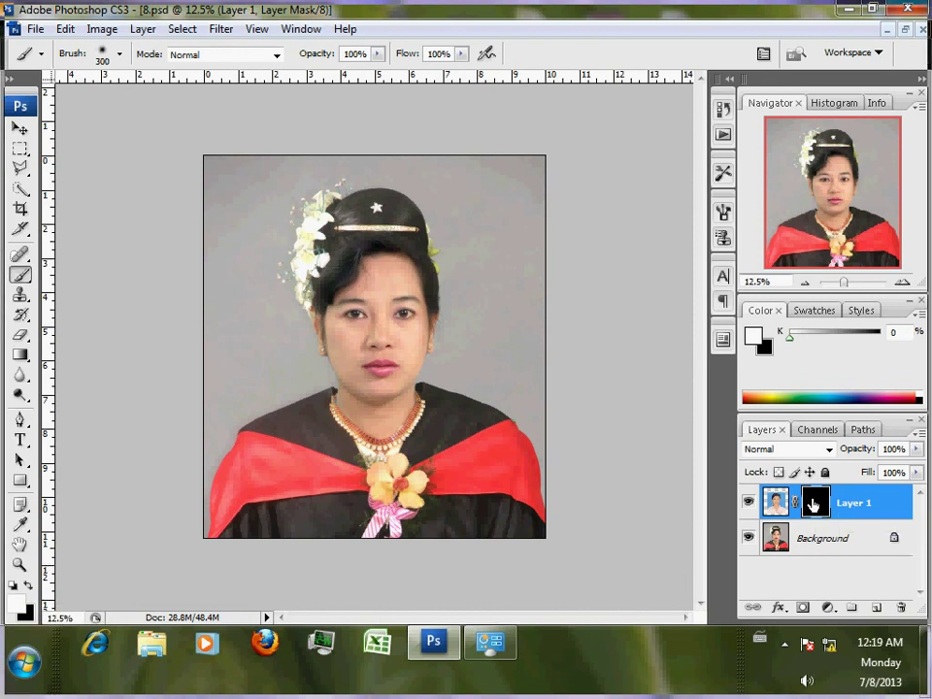
pyautogui.hotkey('ctrl', '+')
pyautogui.hotkey('ctrl', '+')
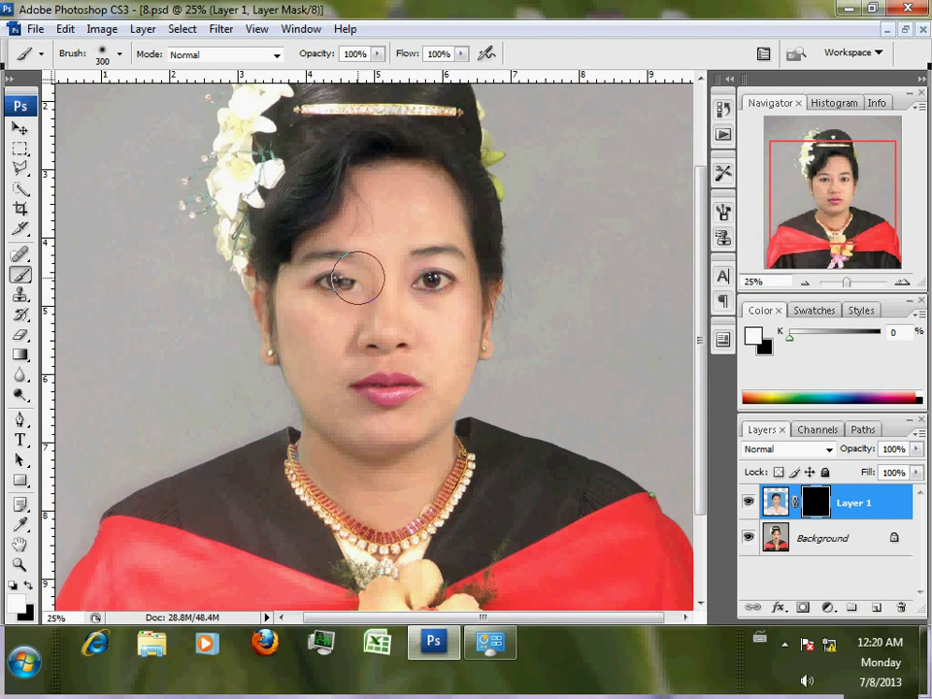
pyautogui.moveTo(339, 281); pyautogui.dragTo(327, 280)
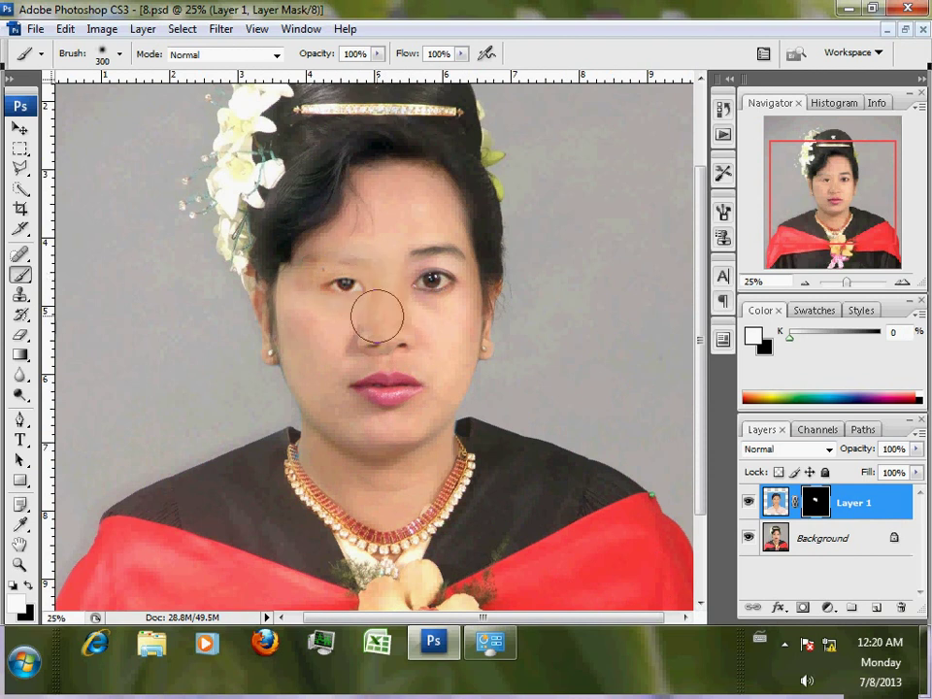
pyautogui.moveTo(411, 292)
pyautogui.mouseDown()
pyautogui.moveTo(419, 313)
pyautogui.moveTo(433, 291)
pyautogui.mouseUp()
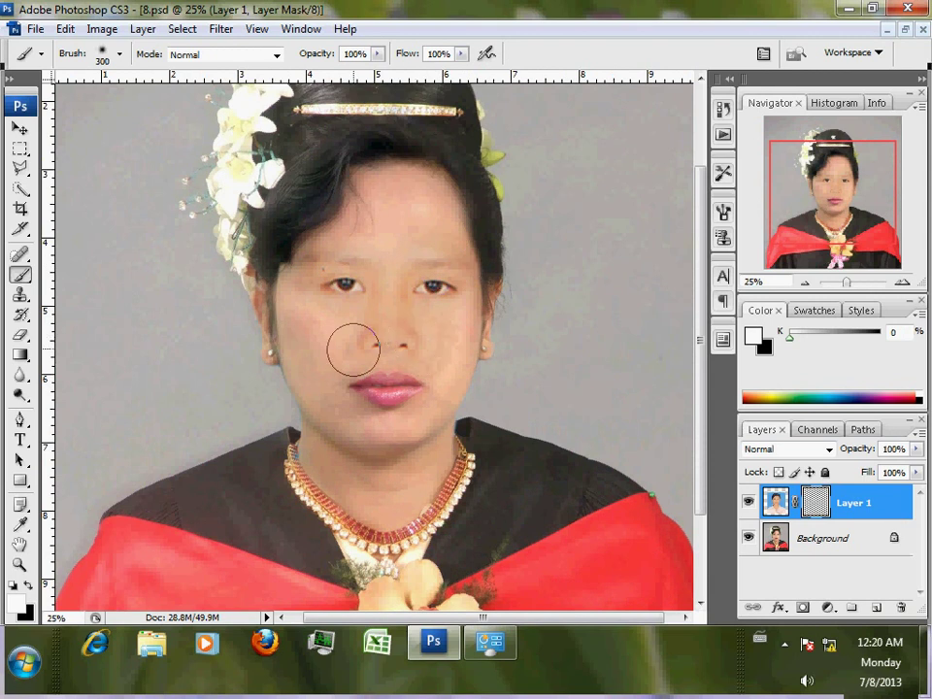
pyautogui.moveTo(370, 376)
pyautogui.mouseDown()
pyautogui.moveTo(405, 374)
pyautogui.moveTo(377, 384)
pyautogui.moveTo(423, 364)
pyautogui.moveTo(377, 388)
pyautogui.moveTo(402, 377)
pyautogui.moveTo(351, 377)
pyautogui.moveTo(426, 375)
pyautogui.moveTo(395, 381)
pyautogui.mouseUp()
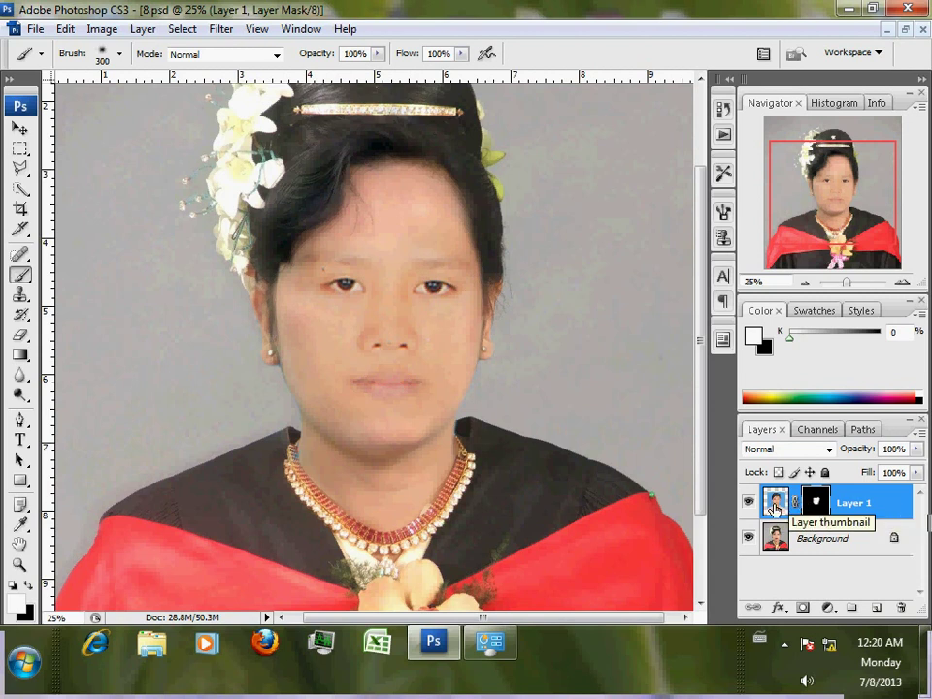
# Step: Apply Color Balance of -27, -8, 0 to the face image's midtones
pyautogui.click(775, 503)
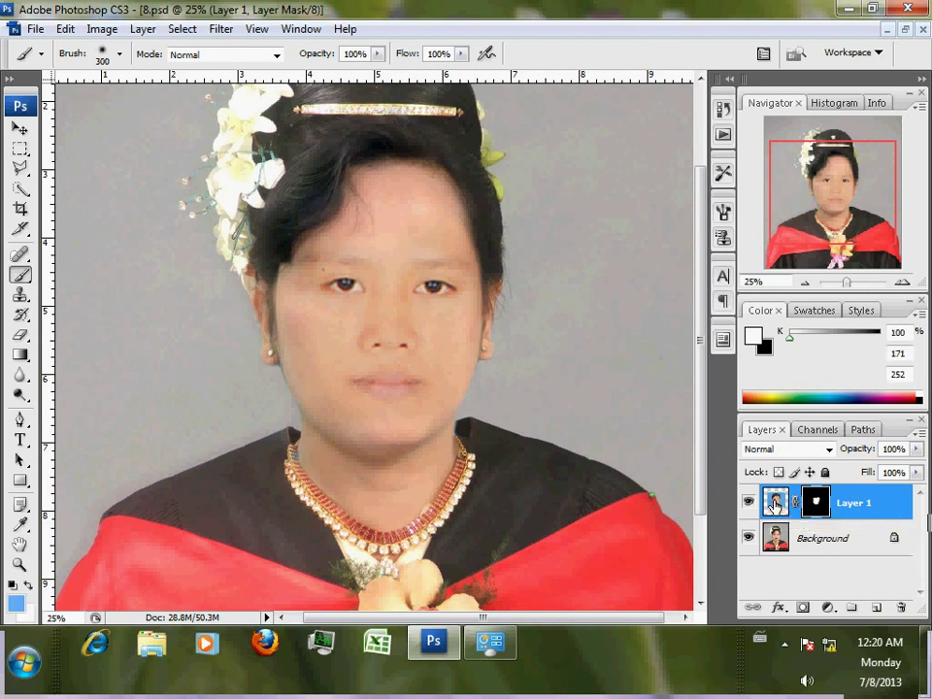
pyautogui.click(101, 30)
pyautogui.moveTo(130, 75)
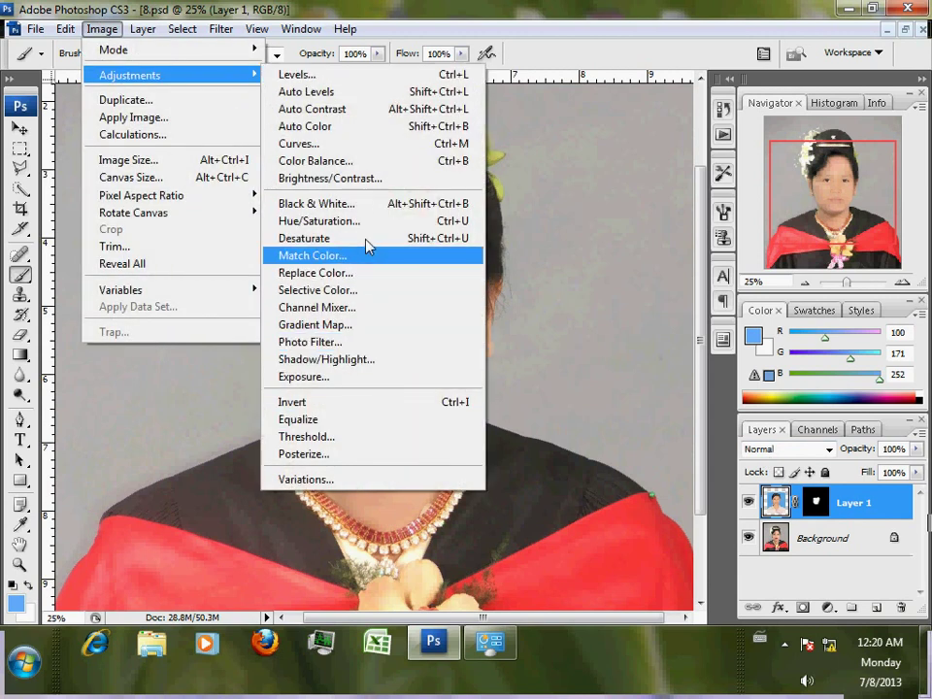
pyautogui.click(367, 159)
pyautogui.moveTo(728, 83); pyautogui.dragTo(696, 92)
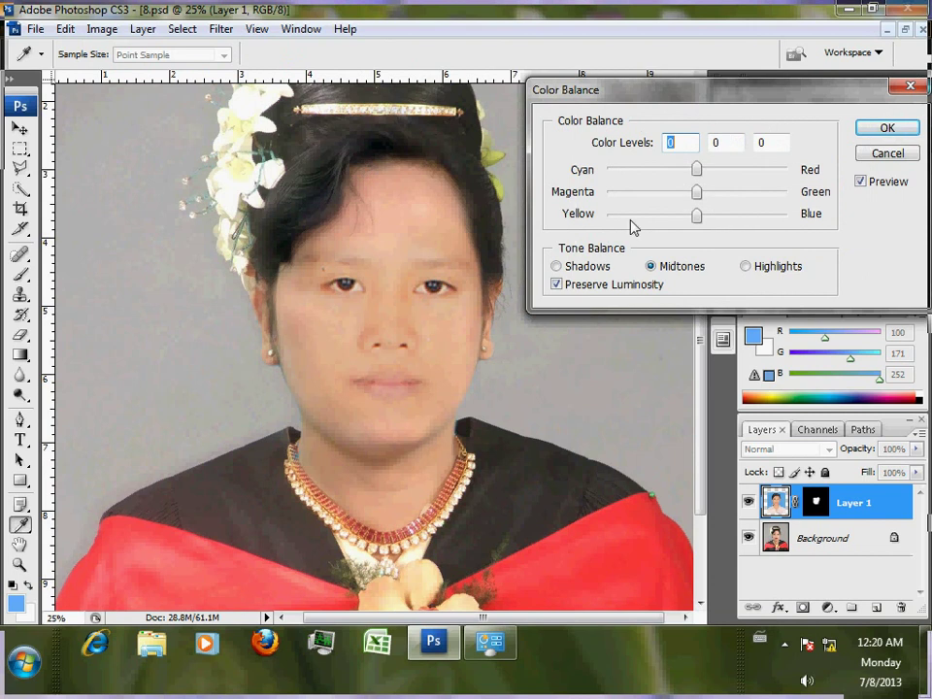
pyautogui.moveTo(697, 172)
pyautogui.mouseDown()
pyautogui.moveTo(673, 173)
pyautogui.moveTo(691, 194)
pyautogui.mouseUp()
pyautogui.click(690, 194)
pyautogui.click(888, 129)
pyautogui.press('b')
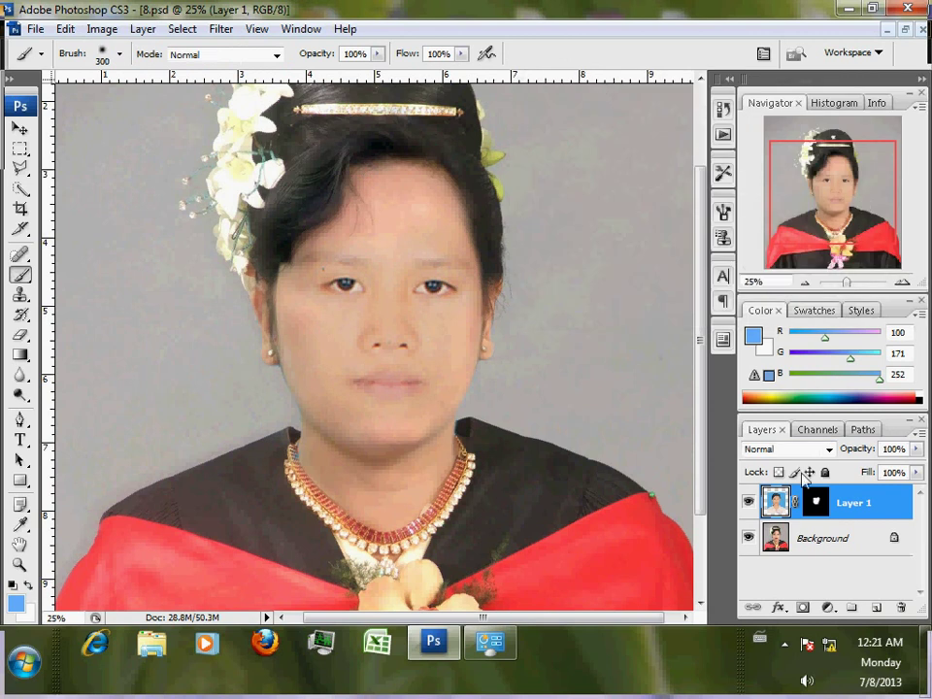
# Step: Merge Layer 1 and the Background into a single layer
pyautogui.keyDown('shift'); pyautogui.click(856, 541); pyautogui.keyUp('shift')
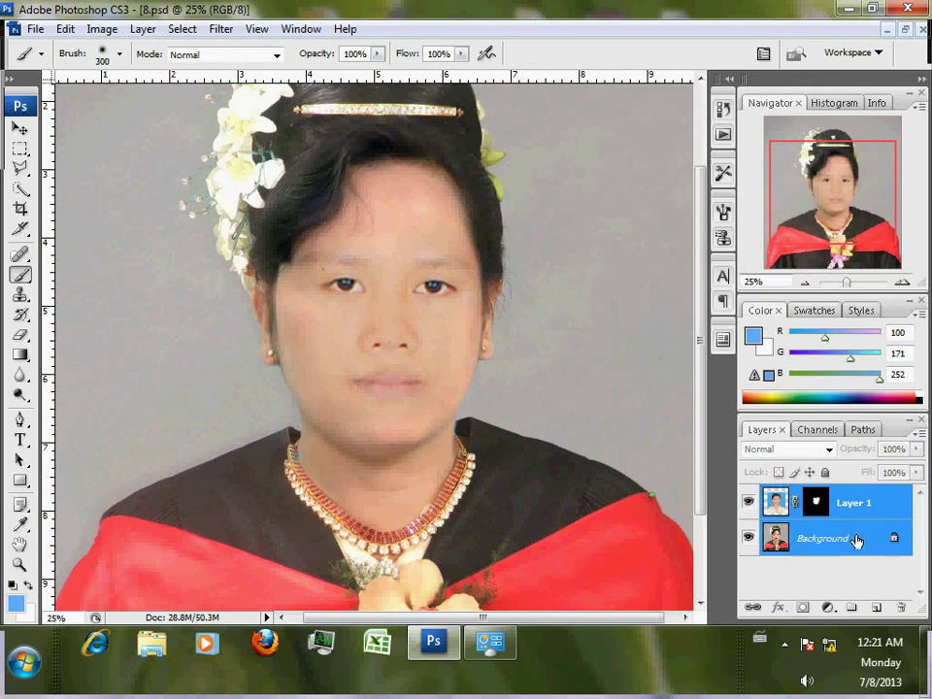
pyautogui.hotkey('ctrl', 'e')
pyautogui.hotkey('ctrl', '+')
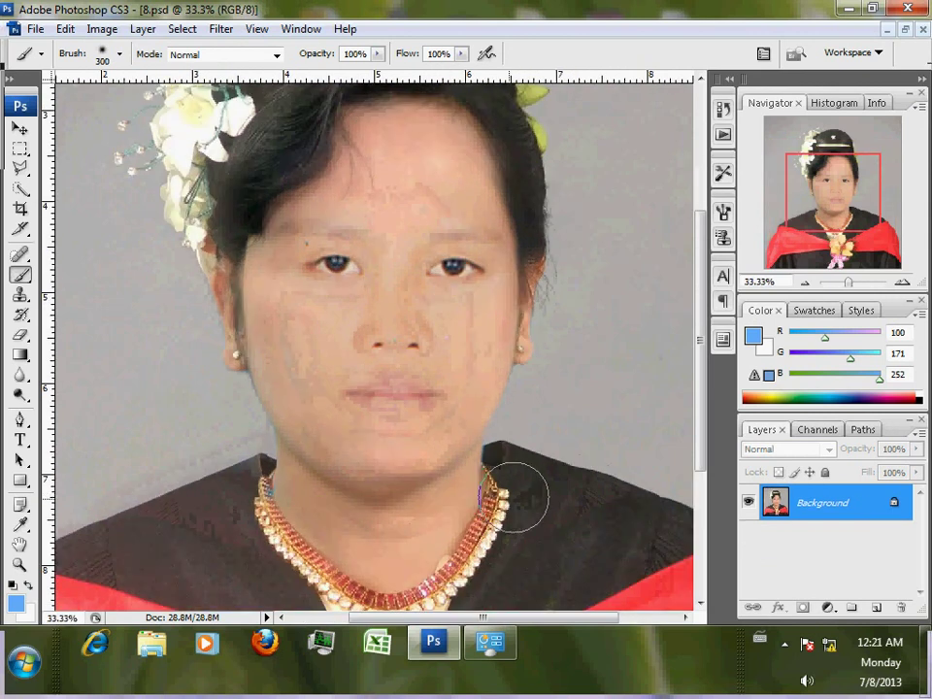
# Step: Select the lips with the Polygonal Lasso and feather the selection by 1 pixel
pyautogui.click(19, 168)
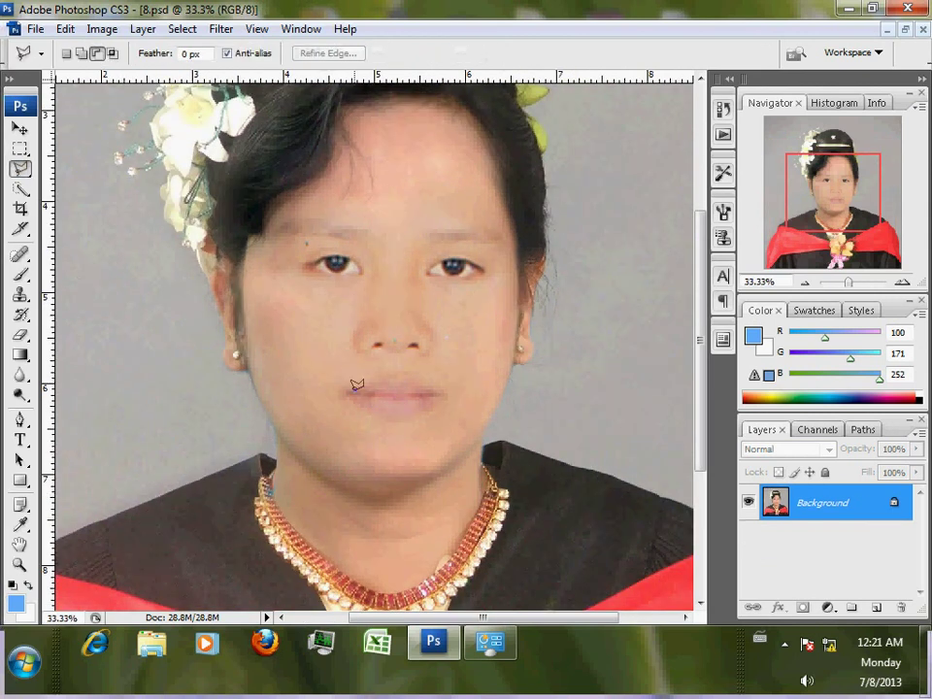
pyautogui.moveTo(350, 392); pyautogui.dragTo(389, 374)
pyautogui.click(353, 390)
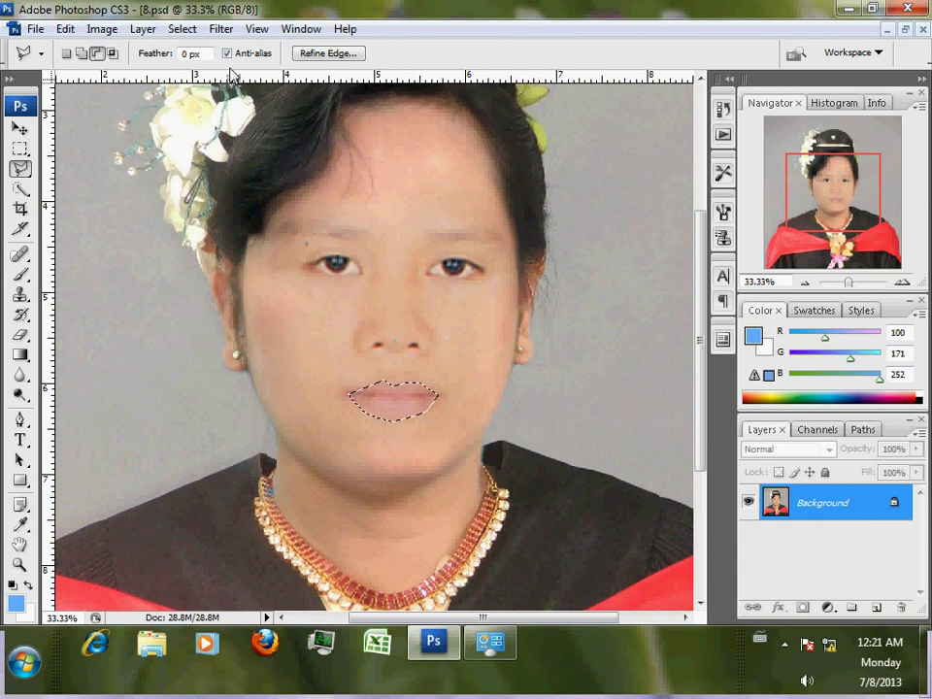
pyautogui.click(185, 29)
pyautogui.moveTo(233, 230)
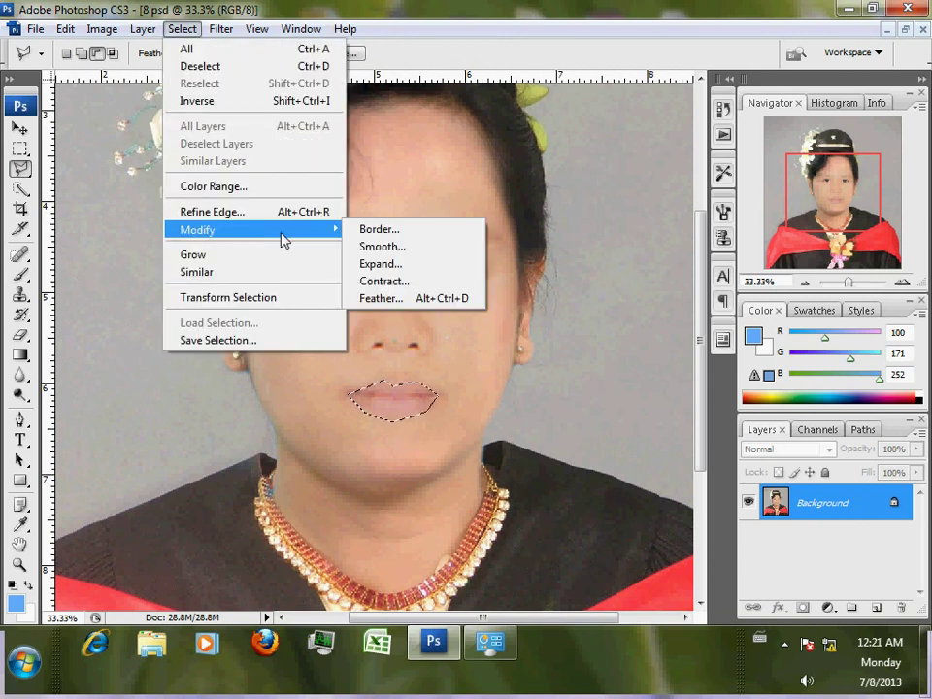
pyautogui.click(408, 298)
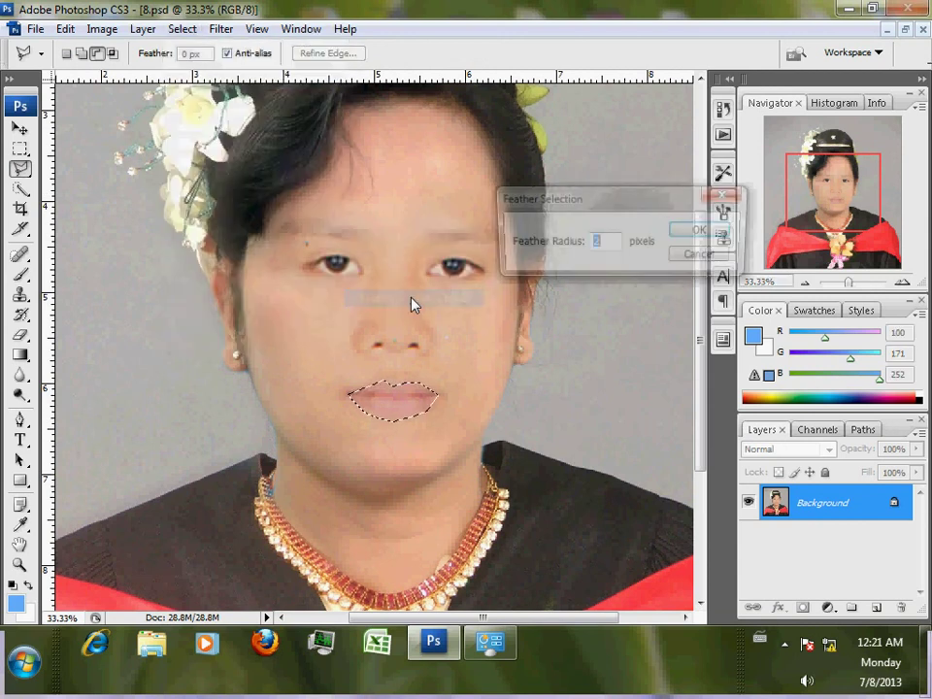
pyautogui.write('1')
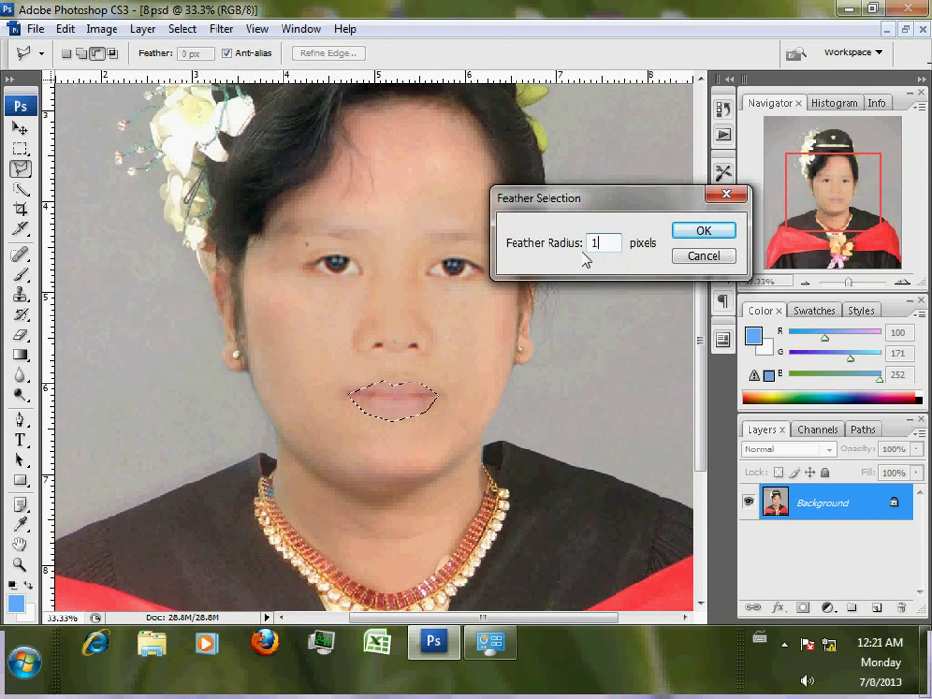
pyautogui.click(692, 237)
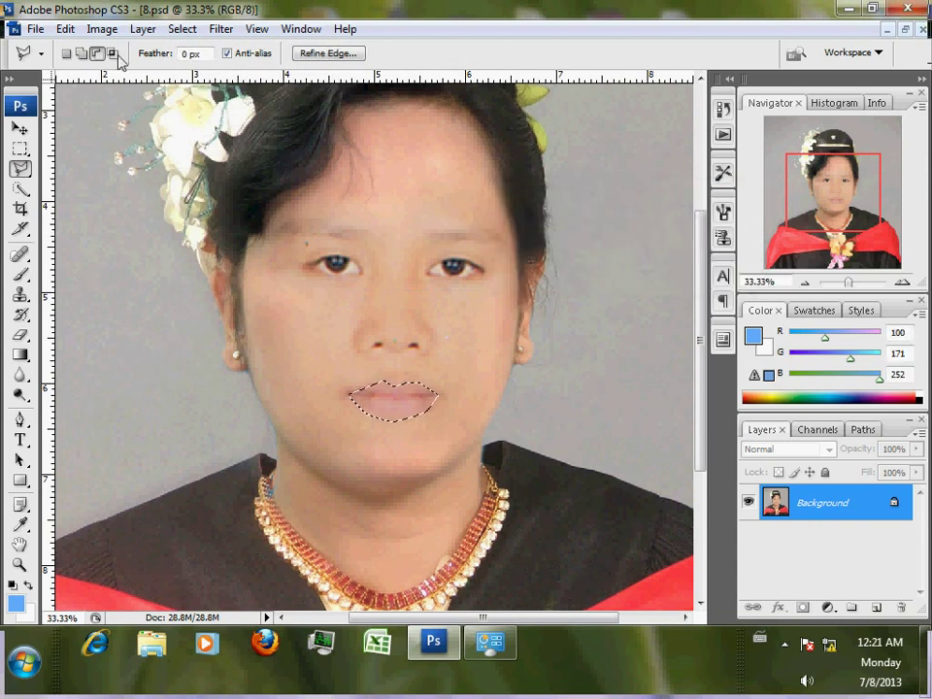
# Step: Add a Color Balance adjustment layer on the lips with Cyan-Red +54 and Magenta-Green -12
pyautogui.click(103, 30)
pyautogui.moveTo(130, 75)
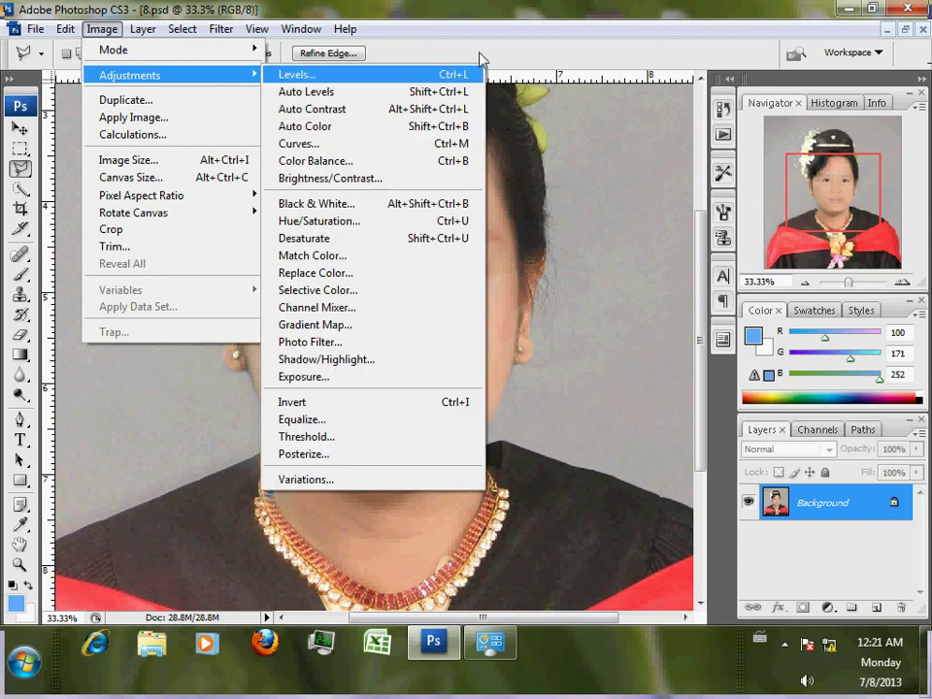
pyautogui.click(483, 56)
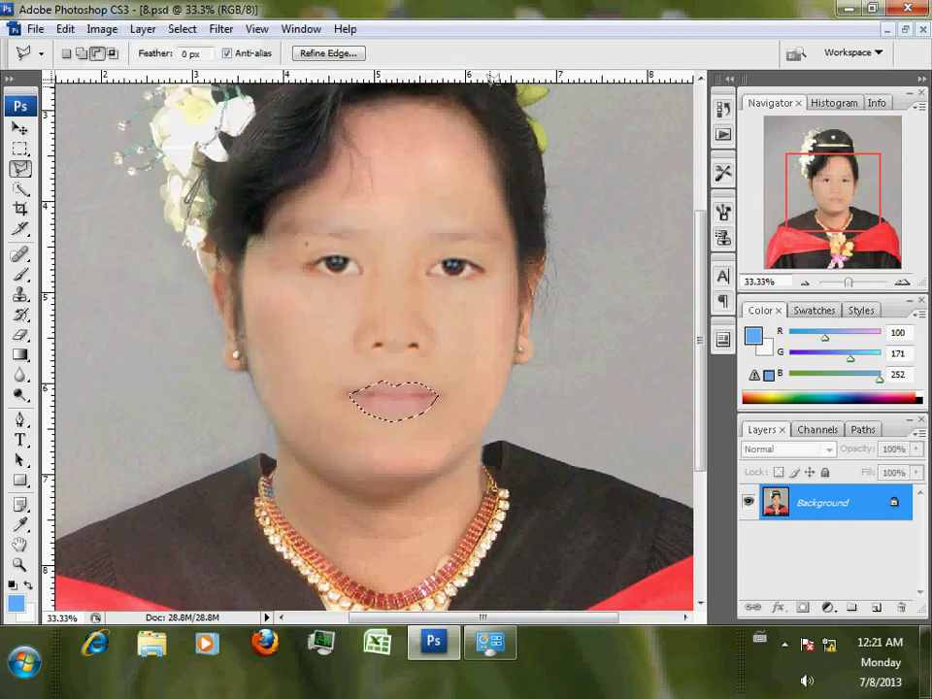
pyautogui.click(828, 609)
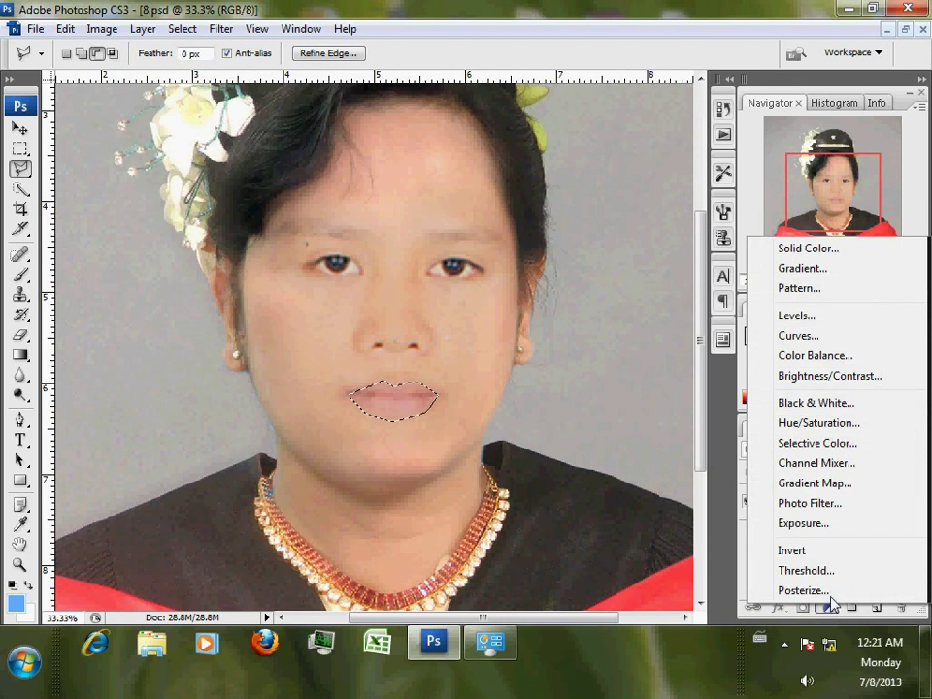
pyautogui.click(816, 355)
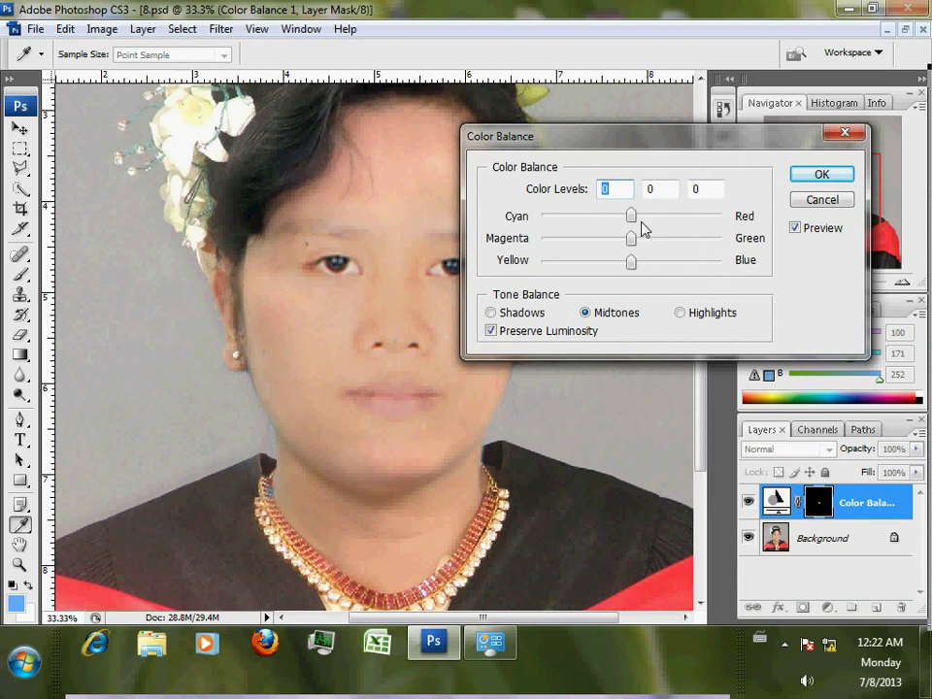
pyautogui.moveTo(633, 215); pyautogui.dragTo(680, 216)
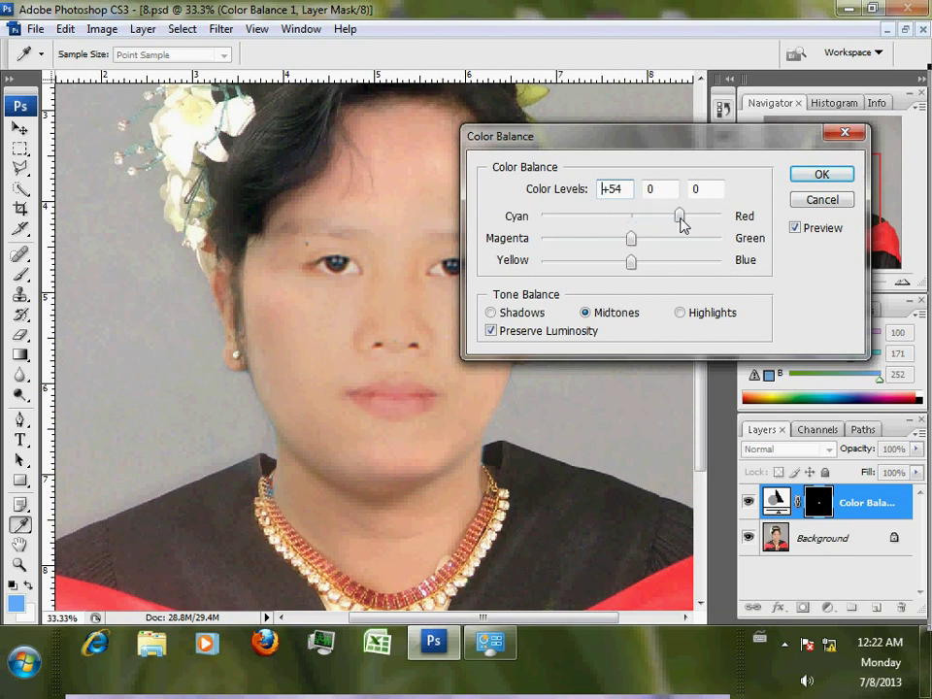
pyautogui.moveTo(631, 240); pyautogui.dragTo(622, 241)
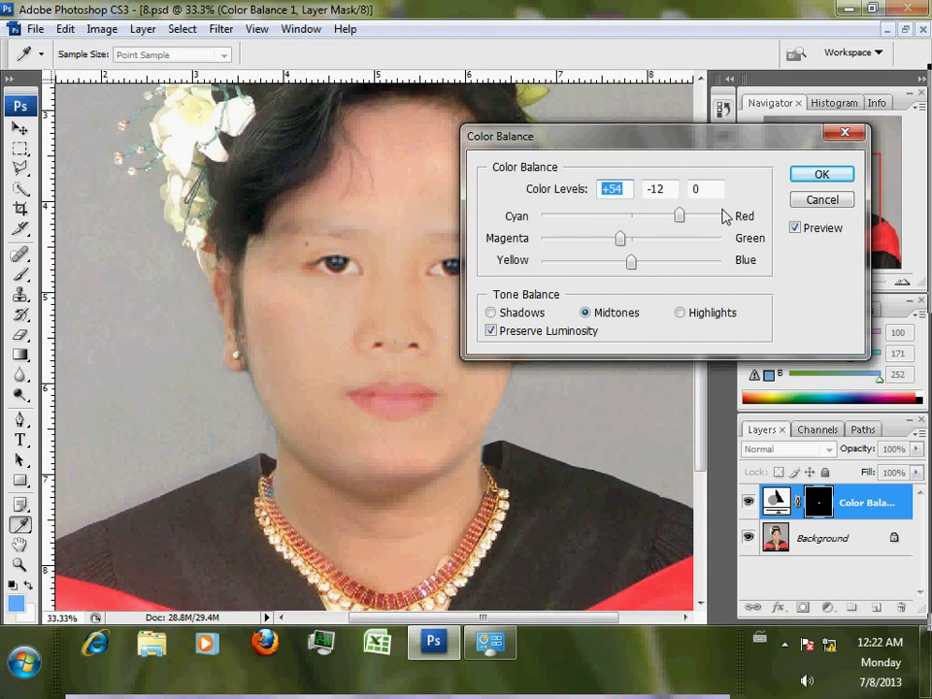
pyautogui.click(819, 177)
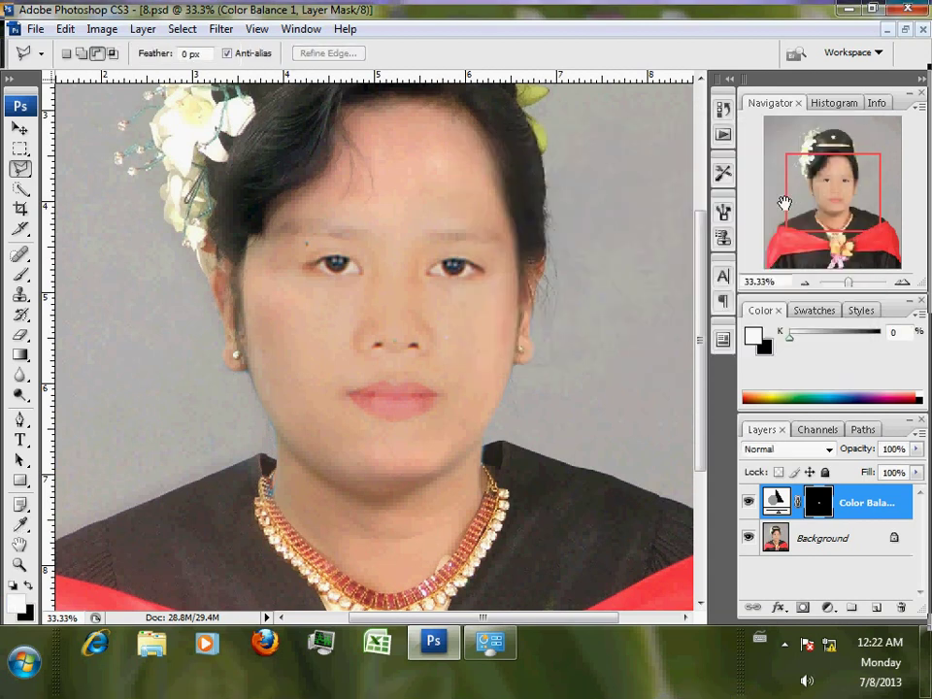
# Step: Zoom out to 16.67% to review the whole finished portrait
pyautogui.click(829, 608)
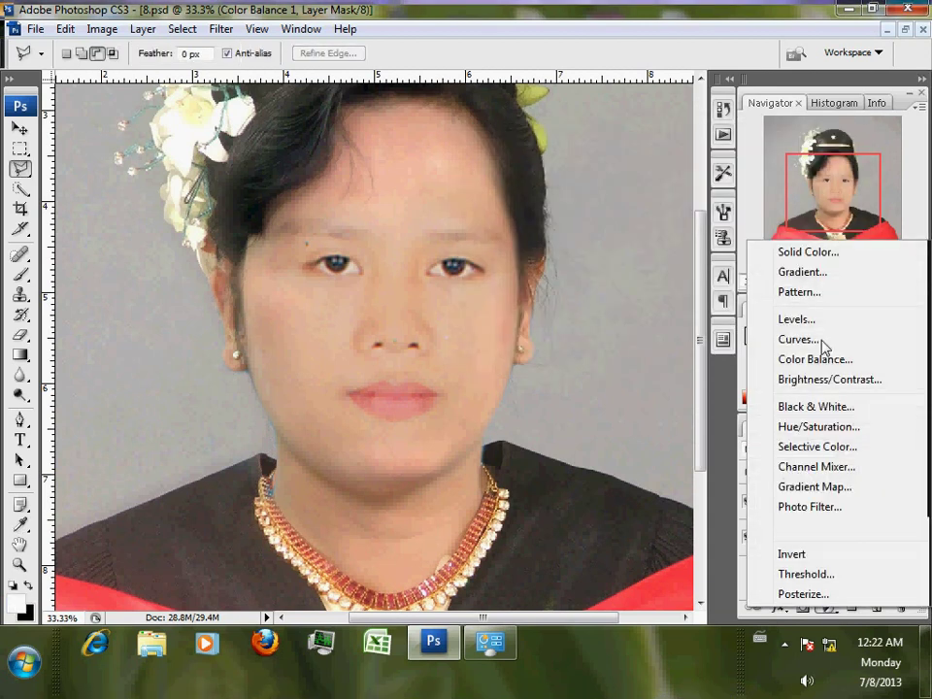
pyautogui.click(741, 60)
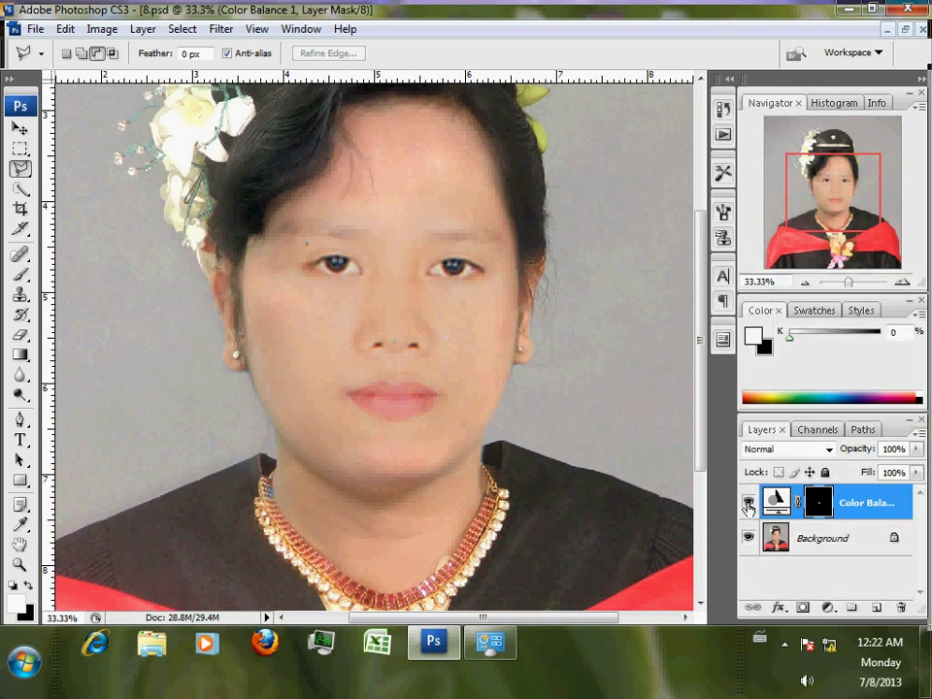
pyautogui.moveTo(880, 502); pyautogui.dragTo(898, 608)
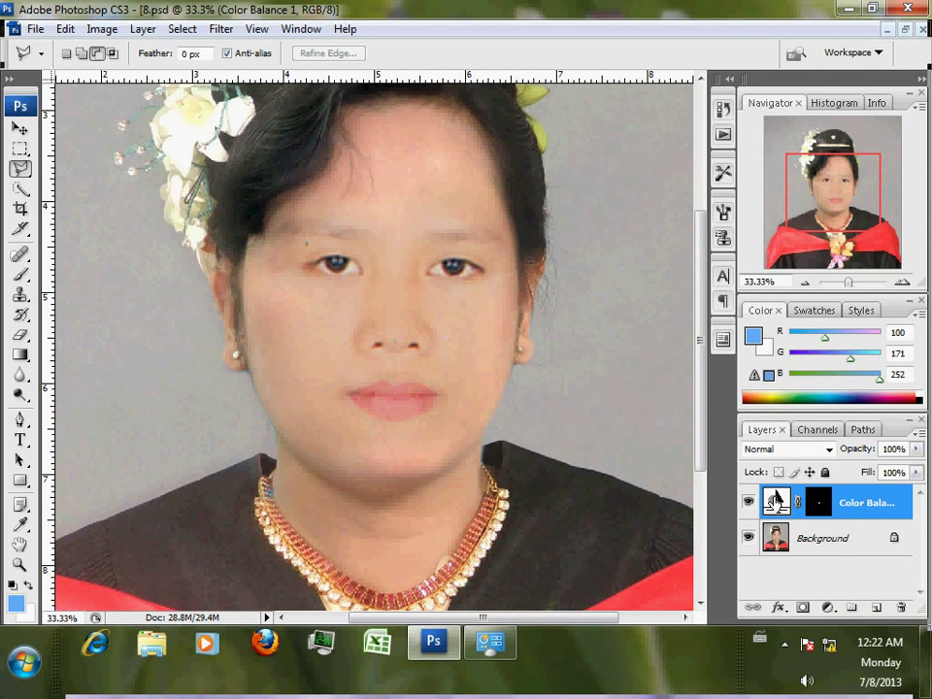
pyautogui.click(102, 29)
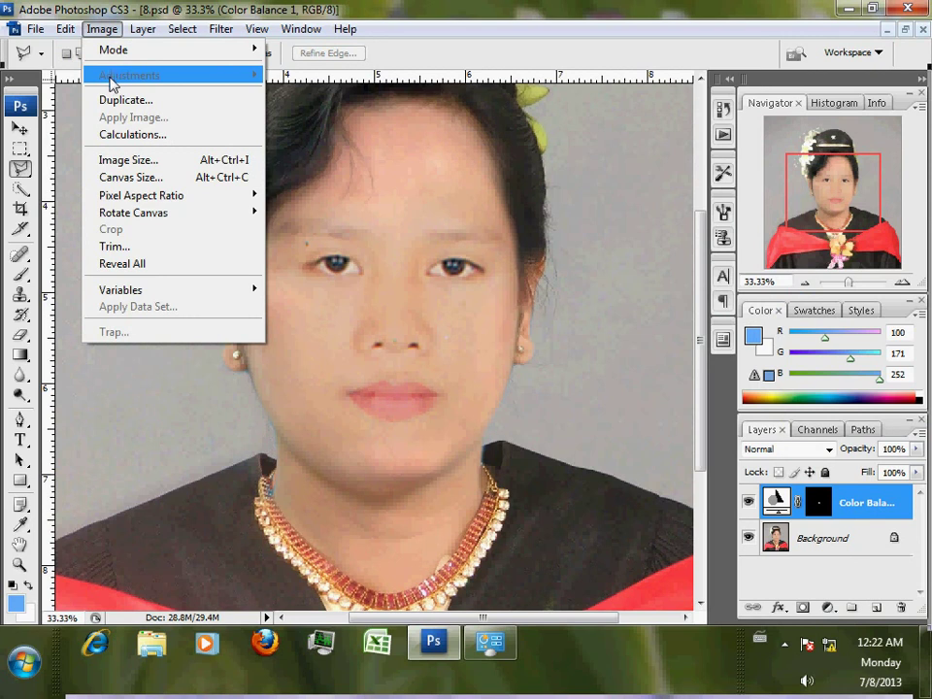
pyautogui.click(430, 59)
pyautogui.hotkey('ctrl', '-')
pyautogui.hotkey('ctrl', '-')
pyautogui.hotkey('ctrl', '-')
pyautogui.hotkey('ctrl', '+')
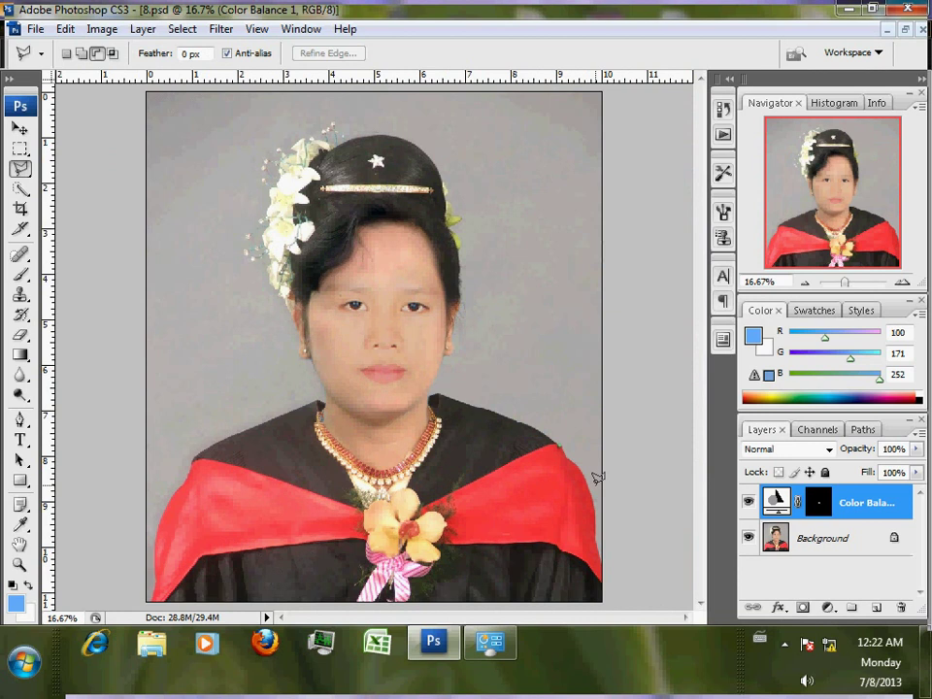